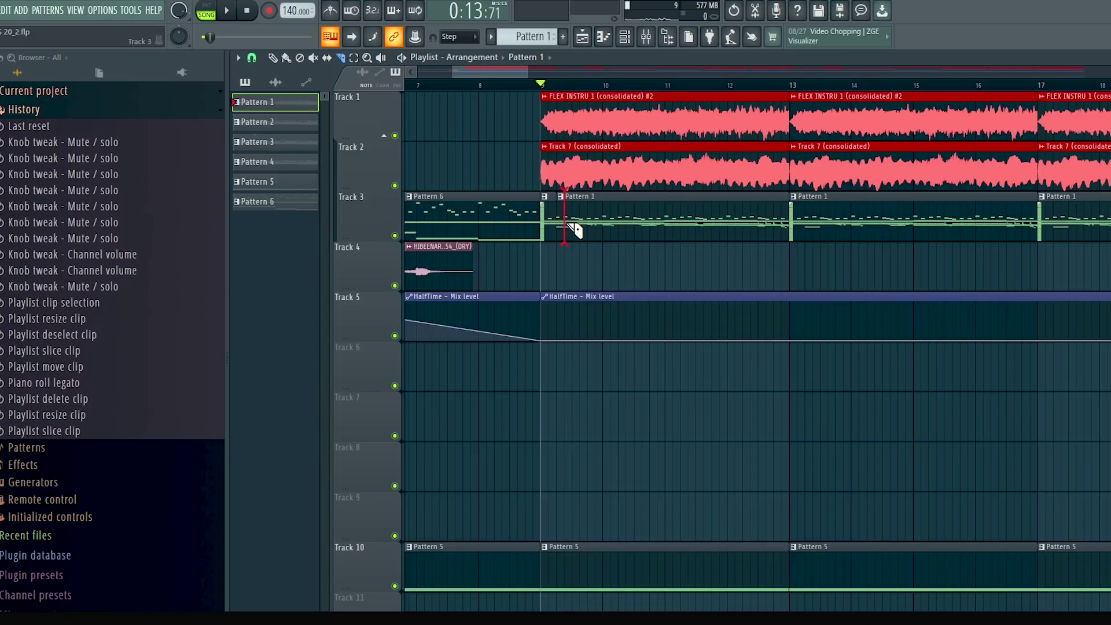
Step: Slice the first Pattern 1 clip on Track 3 during playback, cutting short gaps just after bar 9 and at bar 11
{"action": "left_click", "coordinate": [574, 230]}
{"action": "key", "text": "space"}
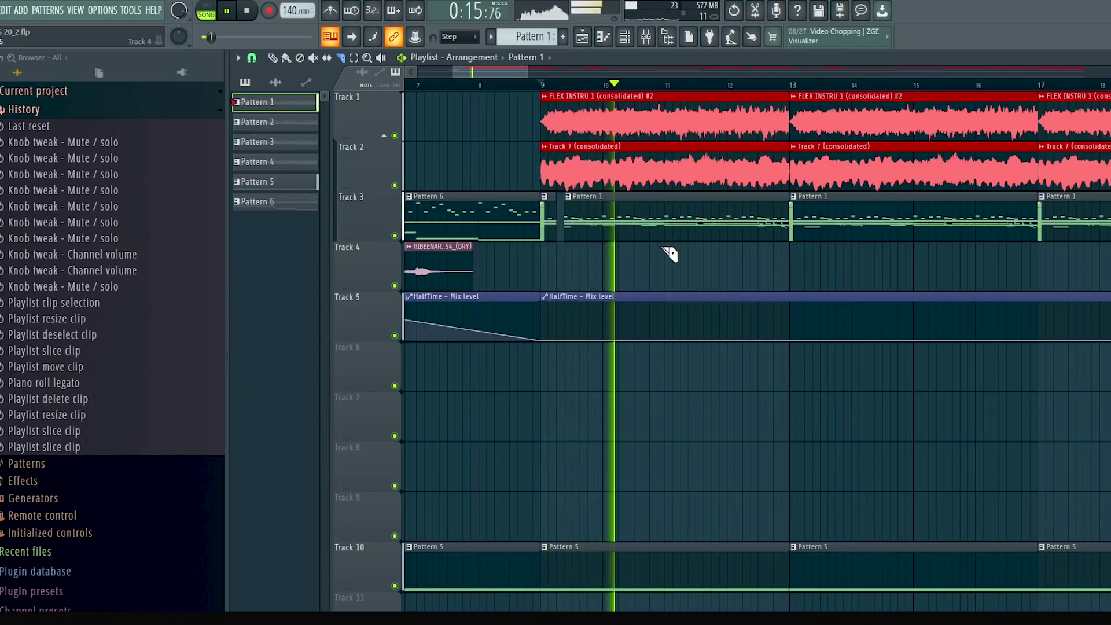
{"action": "left_click", "coordinate": [674, 228]}
{"action": "left_click", "coordinate": [690, 223]}
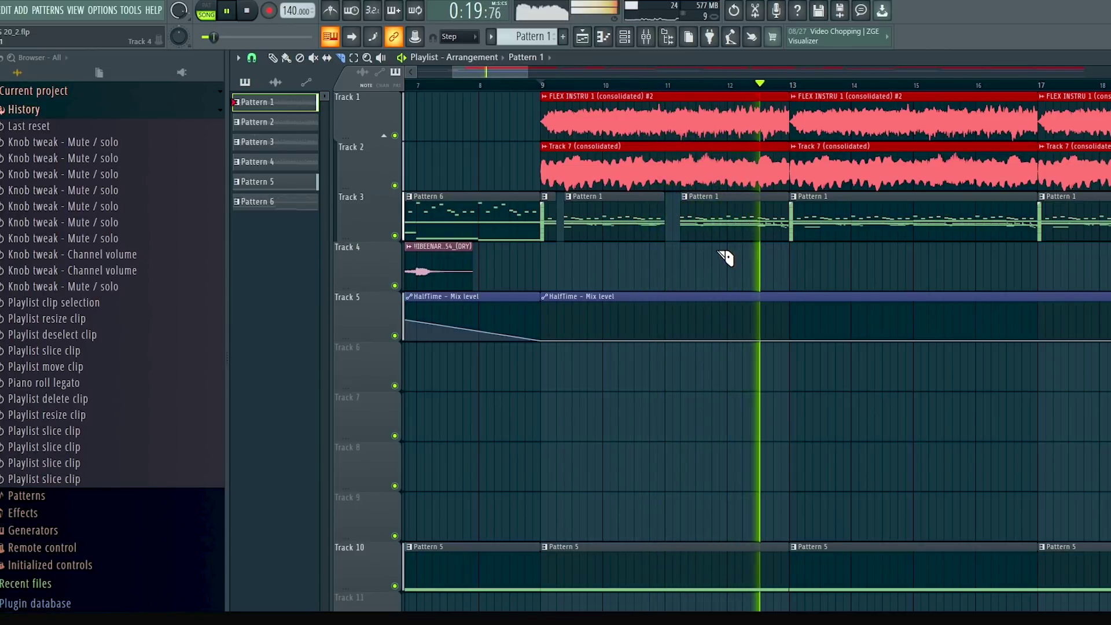
{"action": "key", "text": "space"}
Step: Open the ART_BEST 808 EVER (808) notes of Pattern 1 in the piano roll
{"action": "key", "text": "F7"}
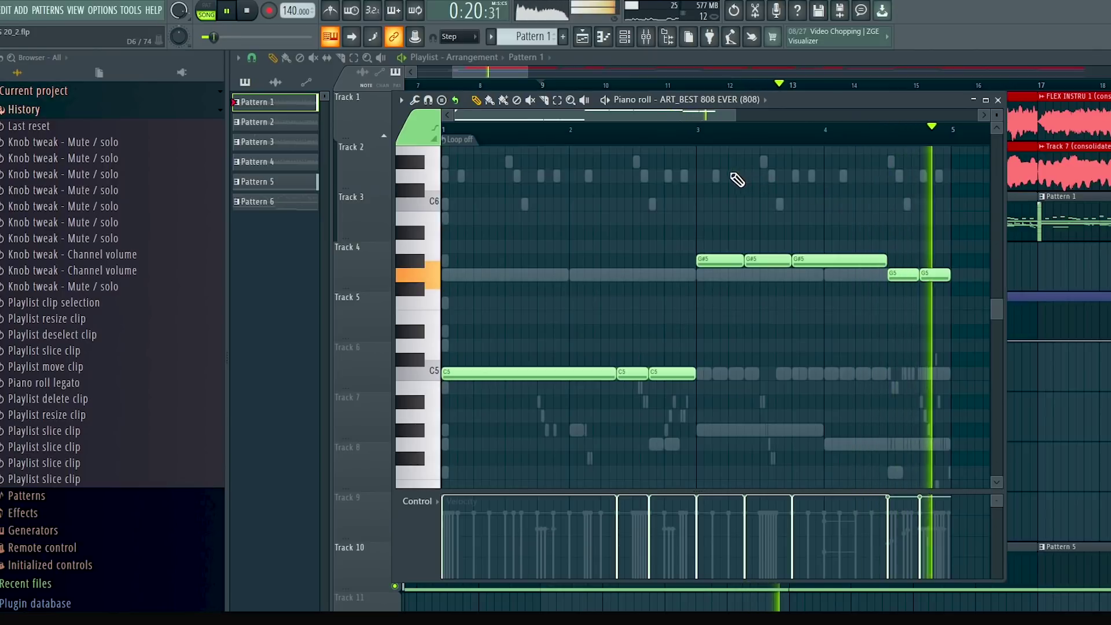
{"action": "scroll", "coordinate": [575, 347], "scroll_direction": "up", "scroll_amount": 3}
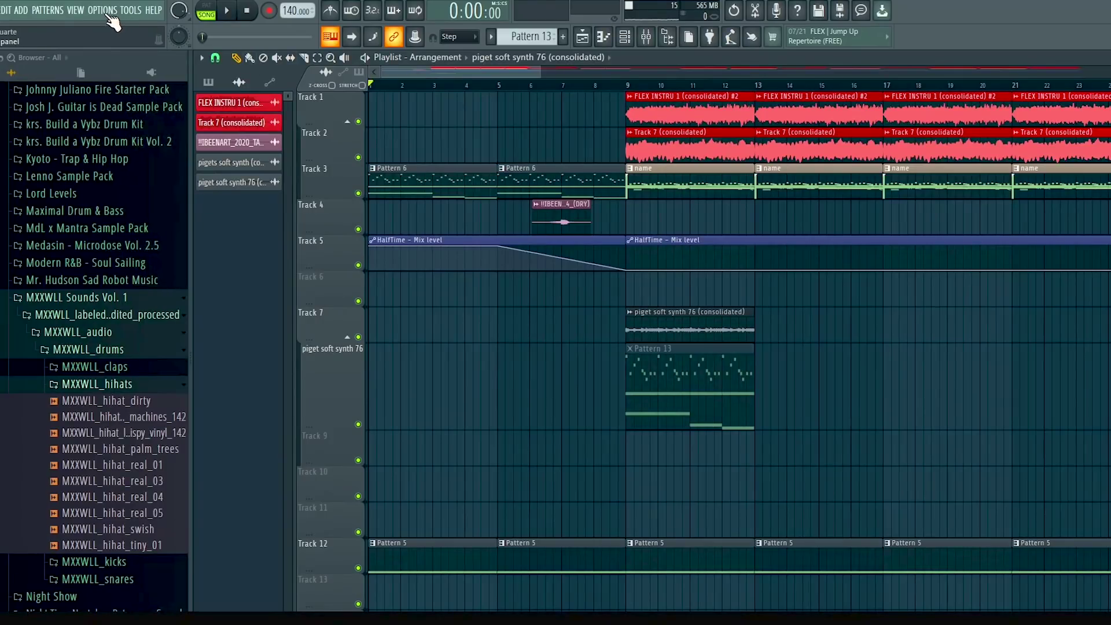
Step: Open the file settings and switch to the project settings
{"action": "left_click", "coordinate": [108, 12]}
{"action": "left_click", "coordinate": [131, 79]}
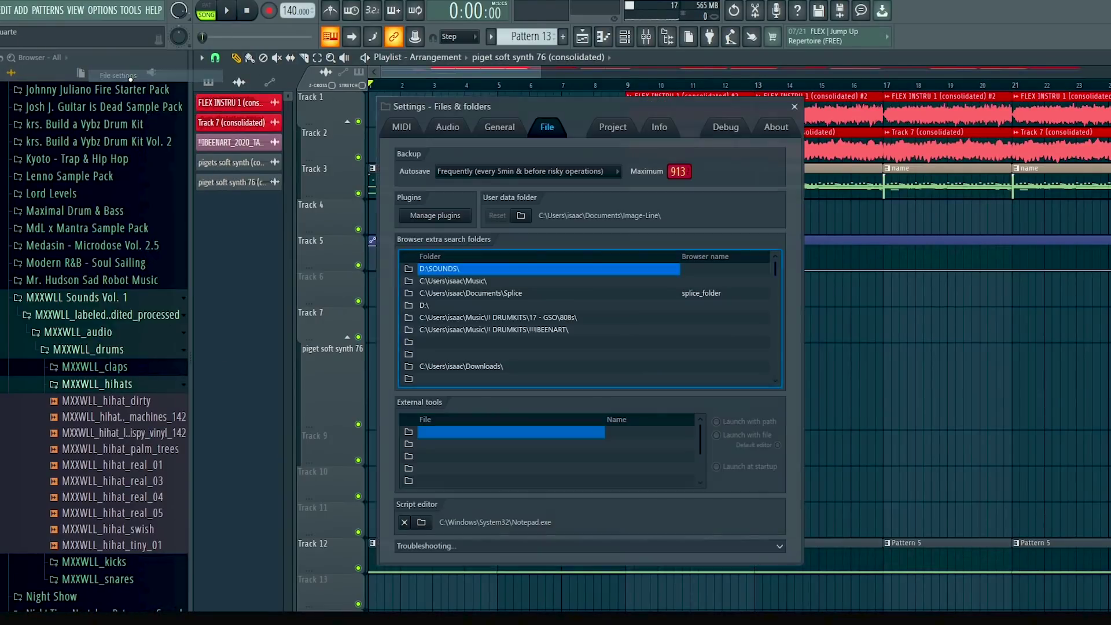
{"action": "left_click", "coordinate": [613, 128]}
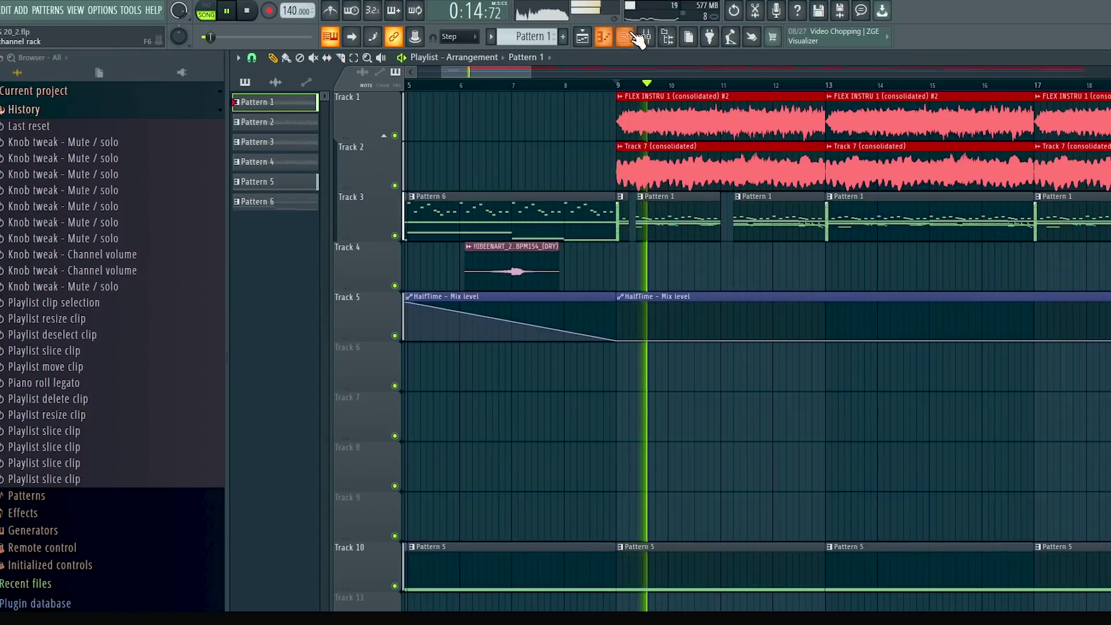
Step: Show and hide the channel rack, and bring up the piano roll
{"action": "left_click", "coordinate": [625, 36]}
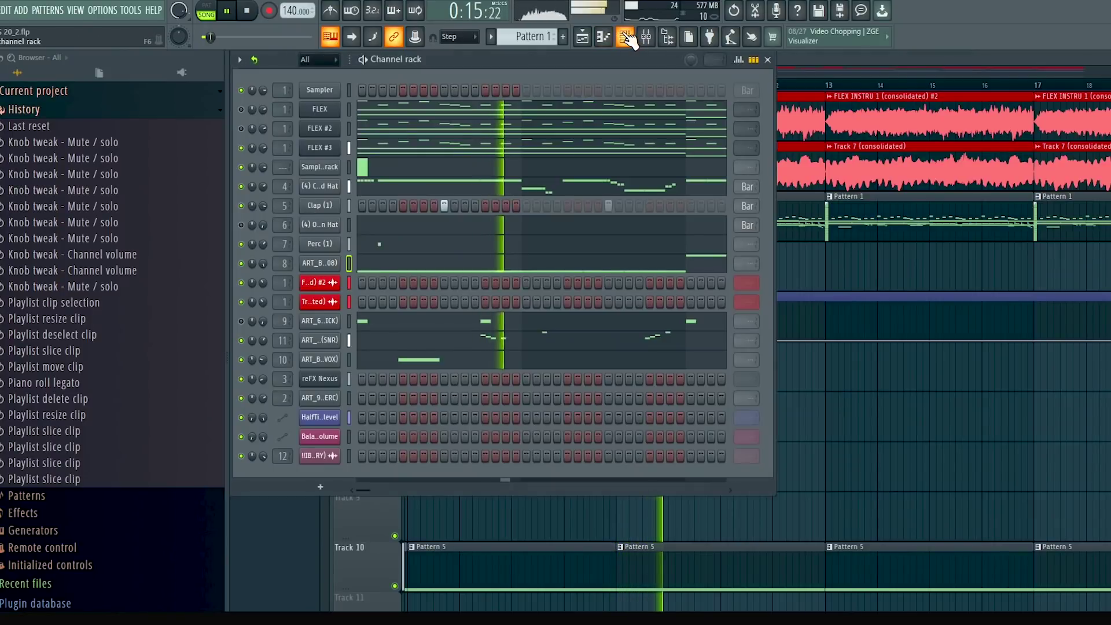
{"action": "left_click", "coordinate": [625, 36]}
{"action": "left_click", "coordinate": [609, 36]}
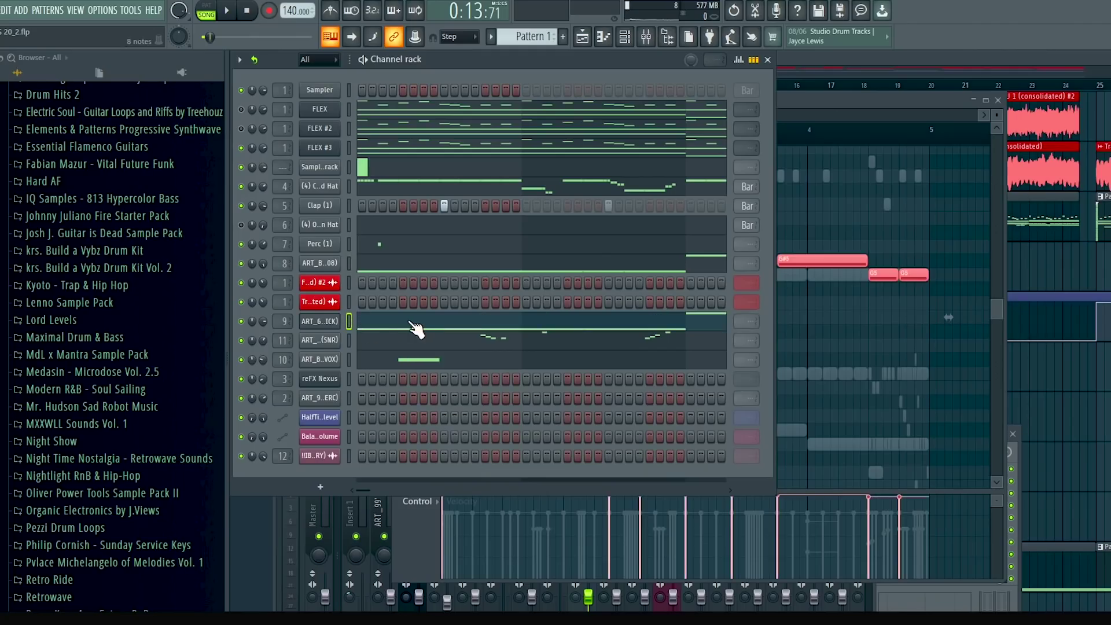
Step: Open the ART_64 BARS (KICK) notes in the piano roll and move the G#5 and G5 notes down to C5
{"action": "left_click", "coordinate": [427, 334]}
{"action": "left_click_drag", "start_coordinate": [677, 249], "coordinate": [683, 375]}
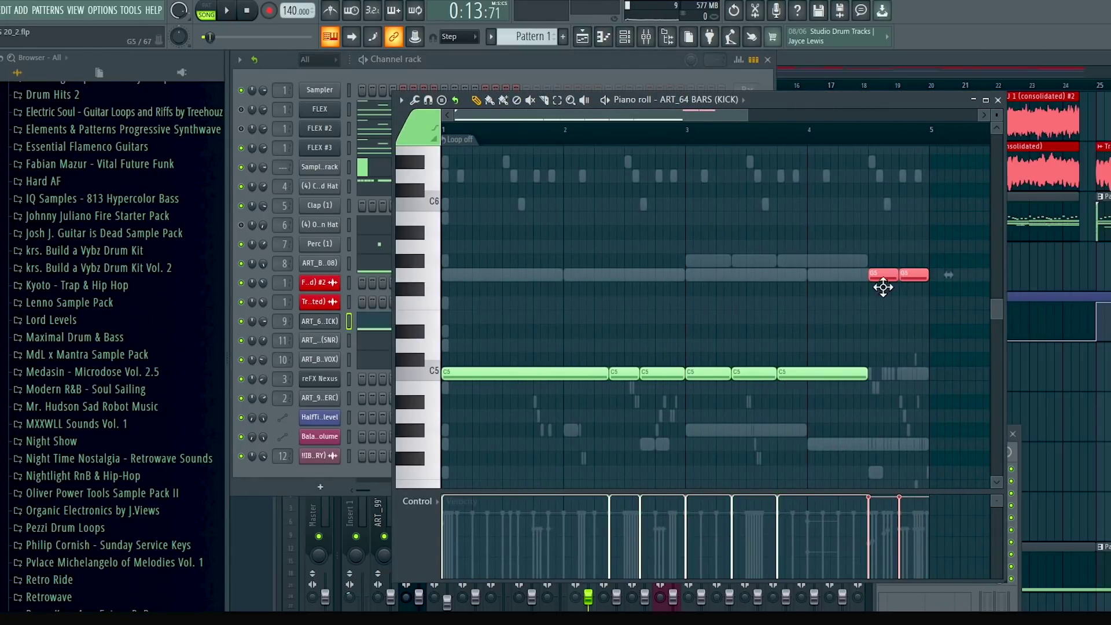
{"action": "left_click_drag", "start_coordinate": [883, 287], "coordinate": [882, 374]}
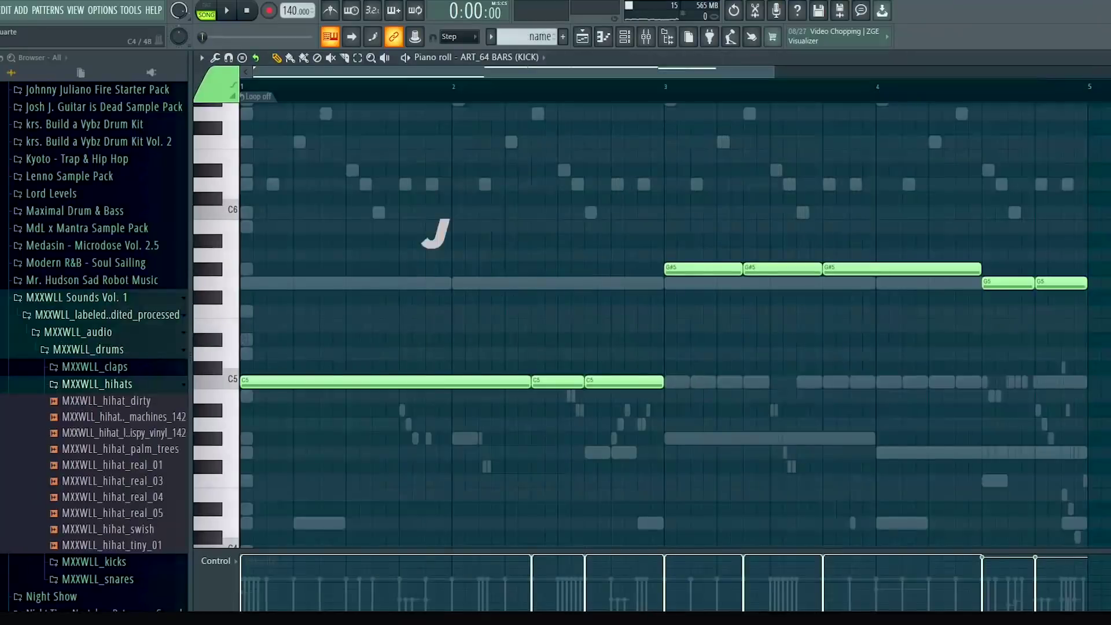
Step: Limit all ART_64 BARS (KICK) notes to C5 with the piano roll limiter/transposer
{"action": "key", "text": "alt+k"}
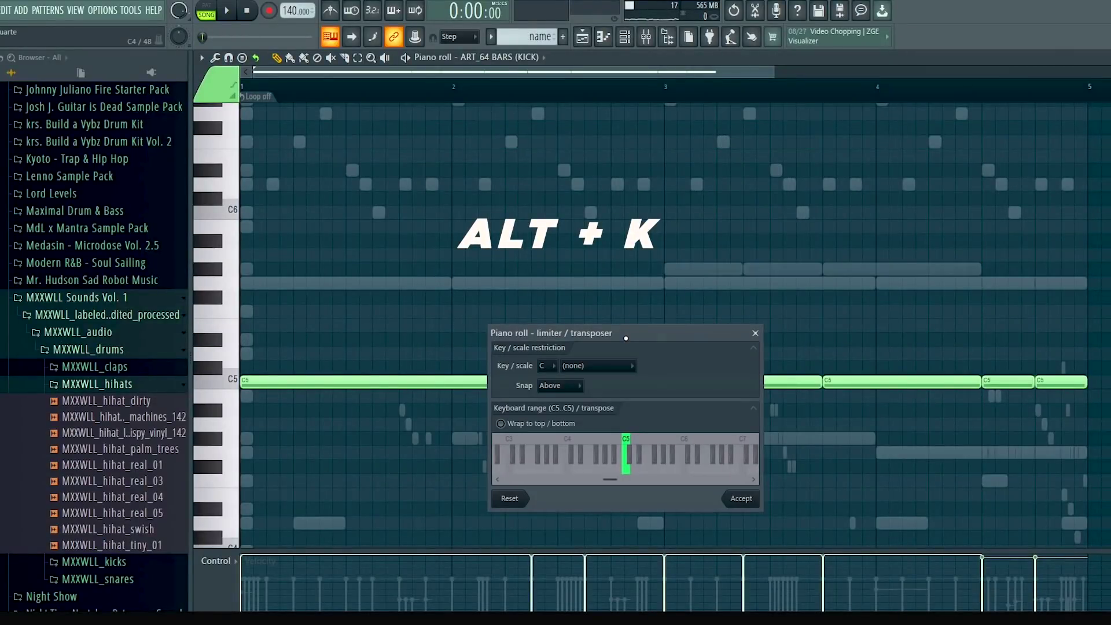
{"action": "left_click_drag", "start_coordinate": [625, 337], "coordinate": [622, 267]}
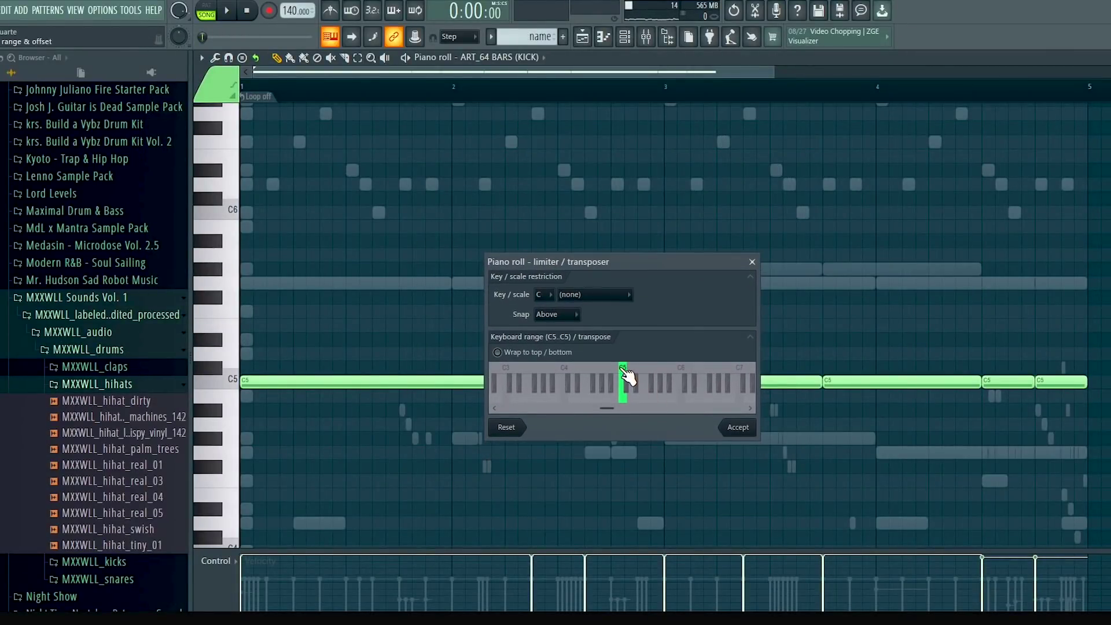
{"action": "left_click", "coordinate": [739, 428]}
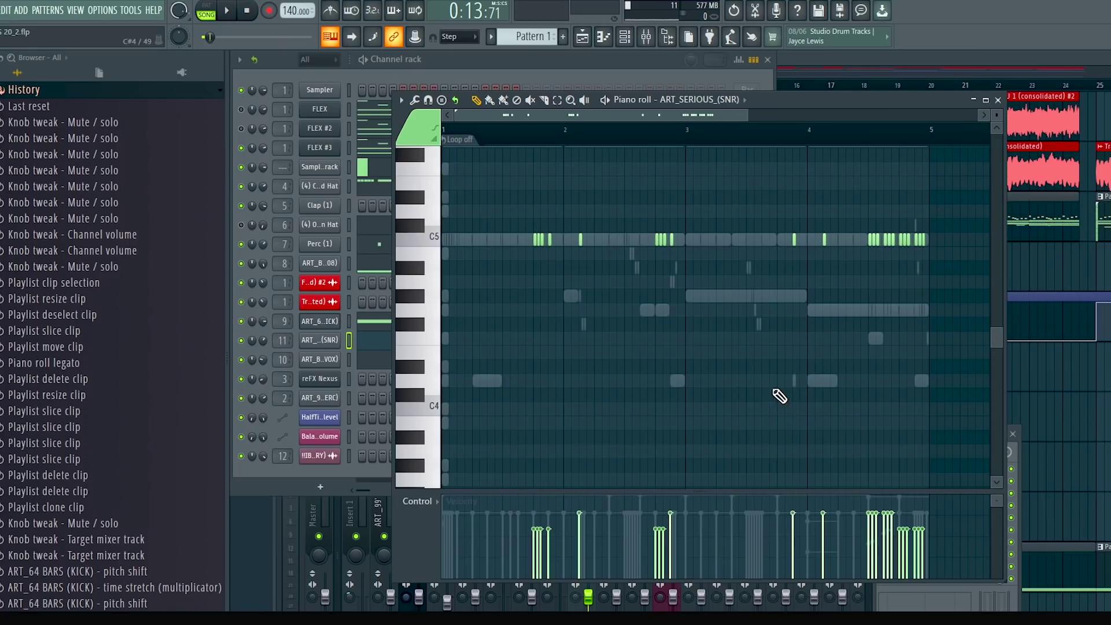
Step: Try to switch from the snare notes to another channel through its ghost notes in the piano roll
{"action": "double_click", "coordinate": [635, 256]}
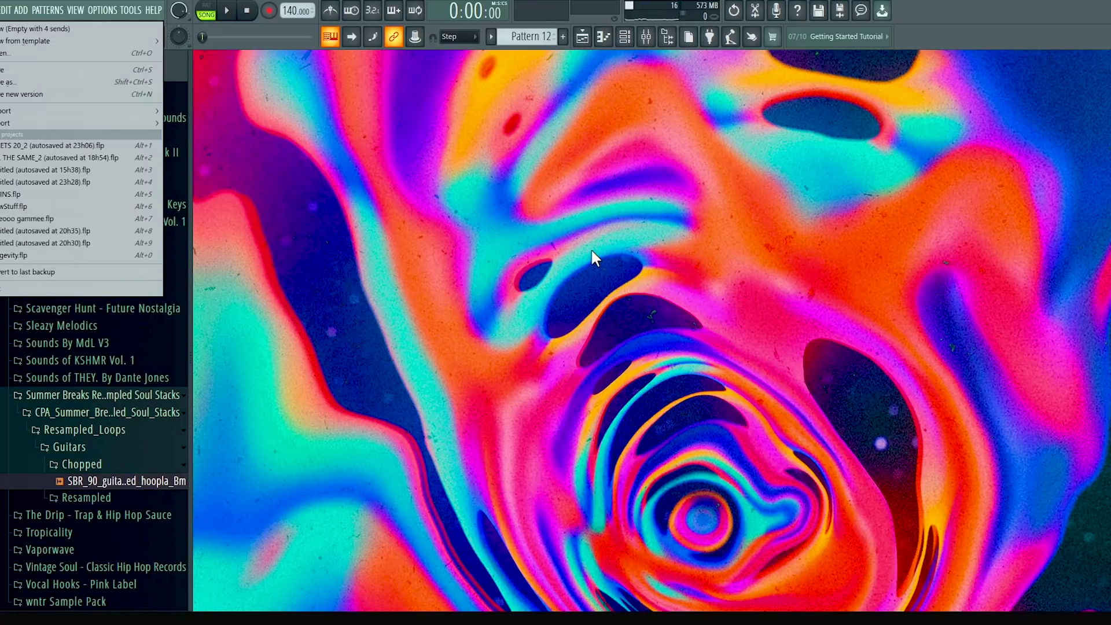
Step: Create the next empty pattern, accepting its default name
{"action": "key", "text": "F4"}
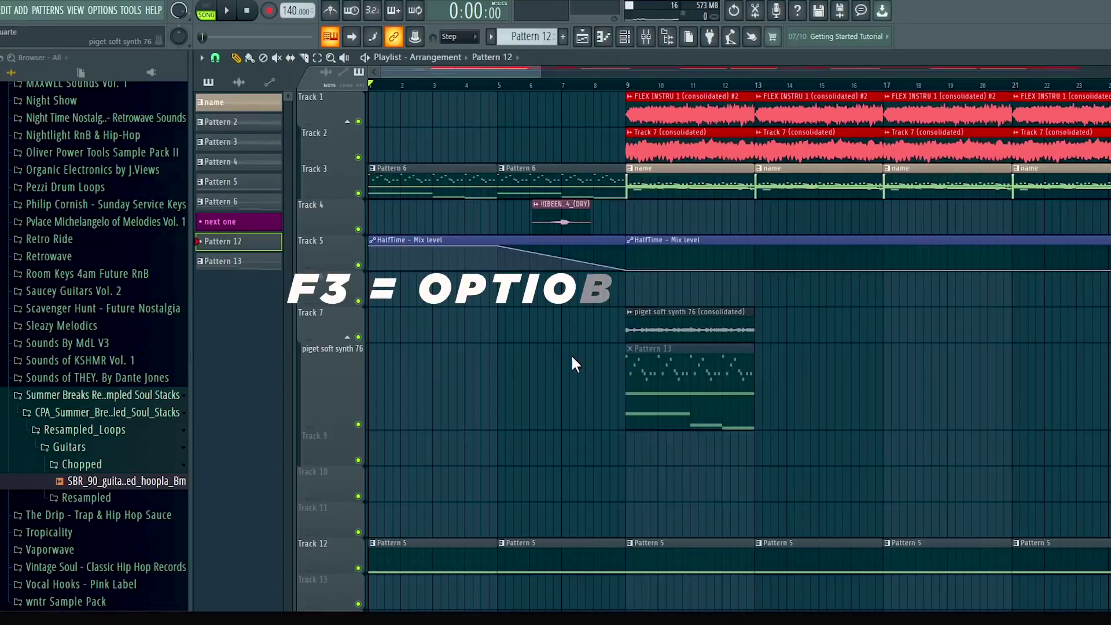
{"action": "key", "text": "F3"}
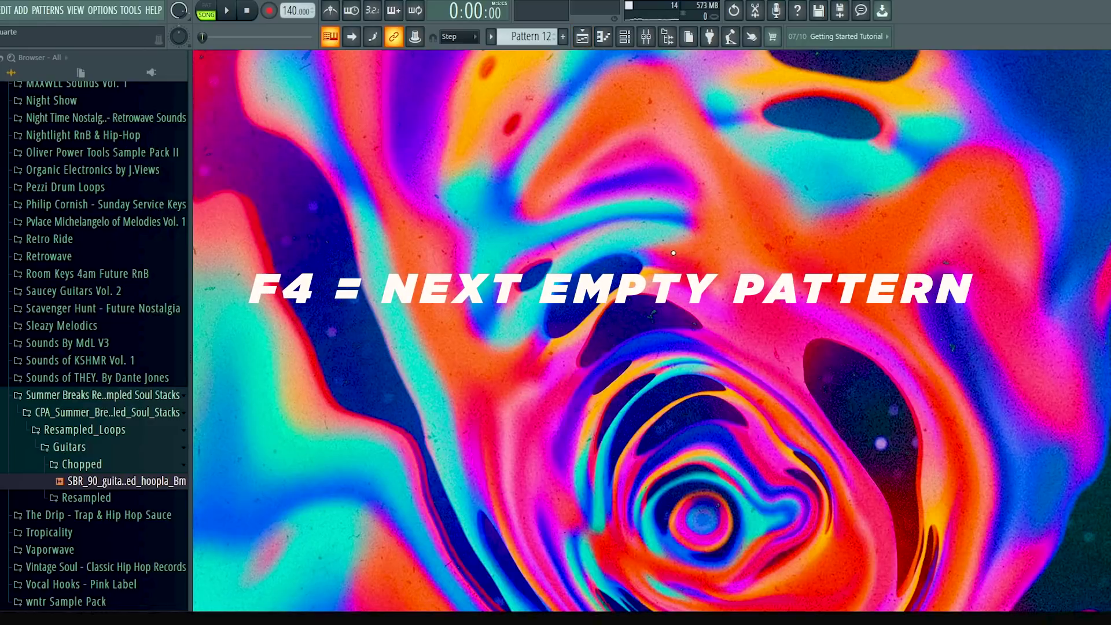
{"action": "key", "text": "Return"}
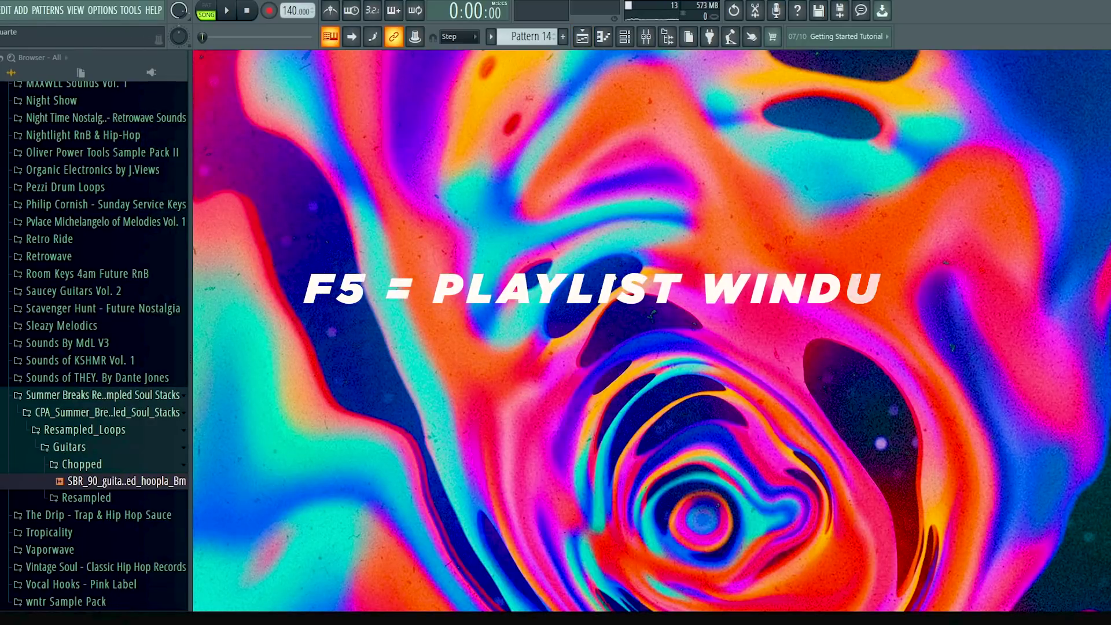
Step: Show and hide the playlist, channel rack and piano roll windows one after another
{"action": "key", "text": "F5"}
{"action": "key", "text": "F5"}
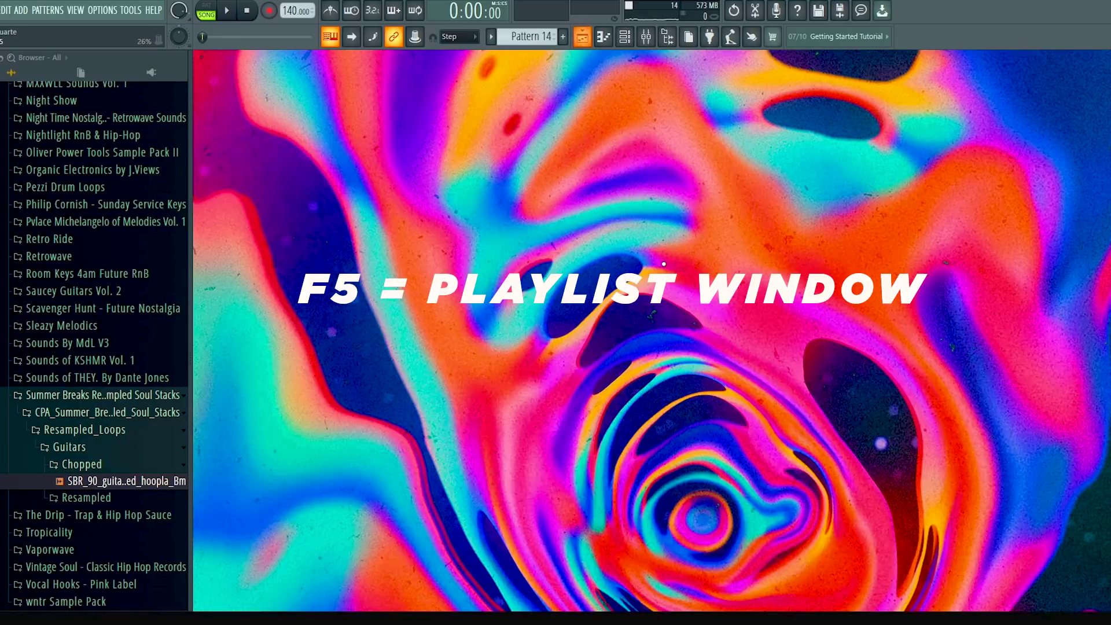
{"action": "key", "text": "F6"}
{"action": "key", "text": "F6"}
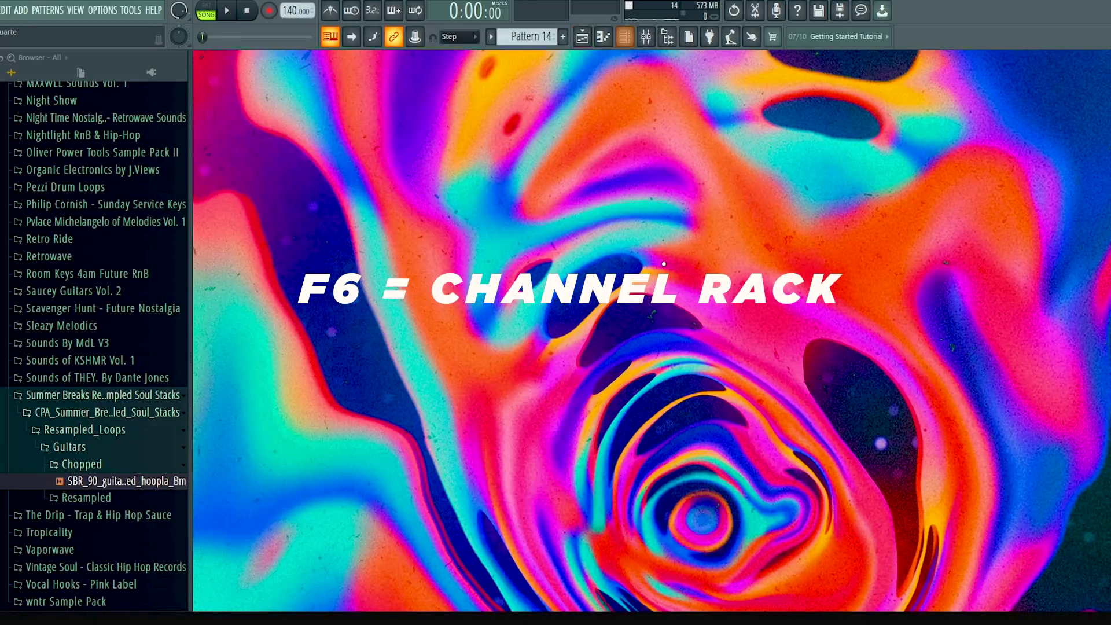
{"action": "key", "text": "F7"}
{"action": "key", "text": "F7"}
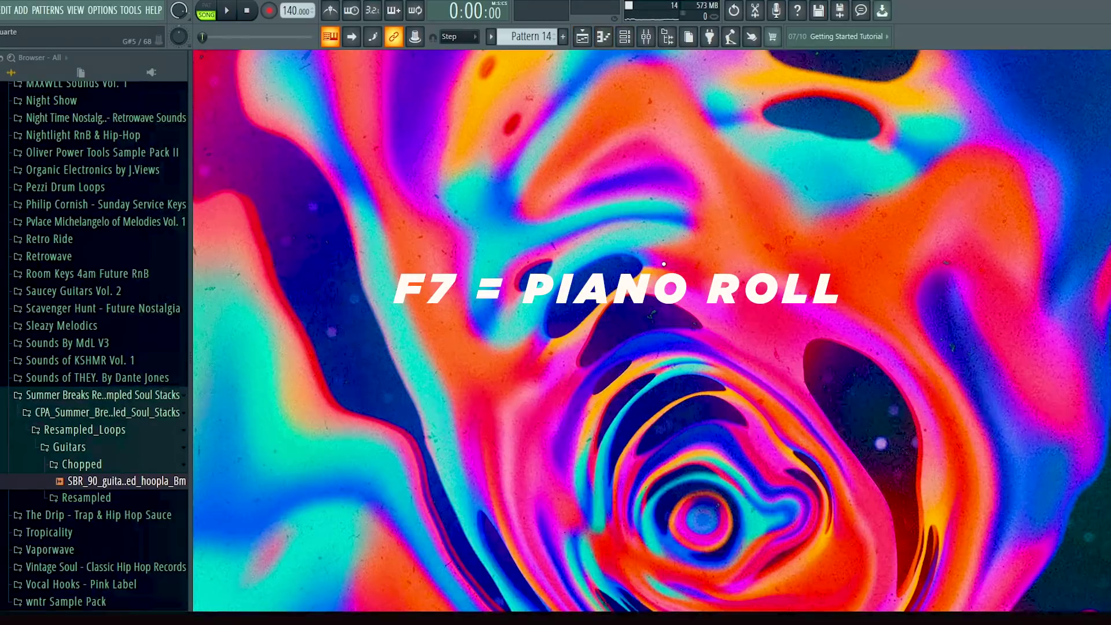
Step: Toggle the plugin picker, and show and hide the mixer window
{"action": "key", "text": "F8"}
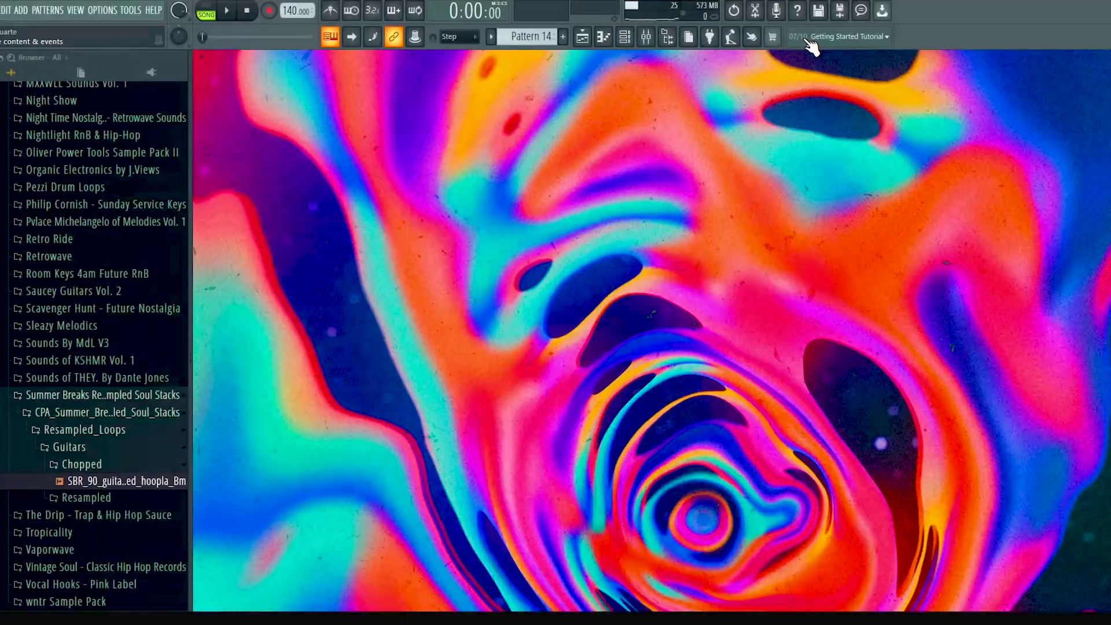
{"action": "key", "text": "F9"}
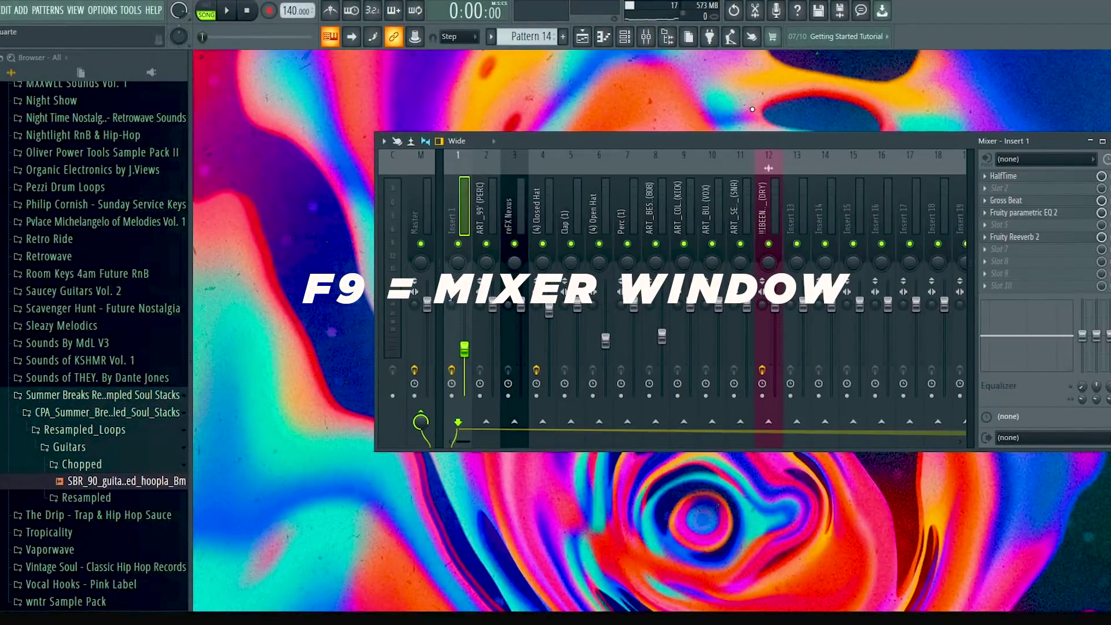
{"action": "key", "text": "F9"}
Step: View the MIDI settings and the project info page, and close the settings window
{"action": "key", "text": "F10"}
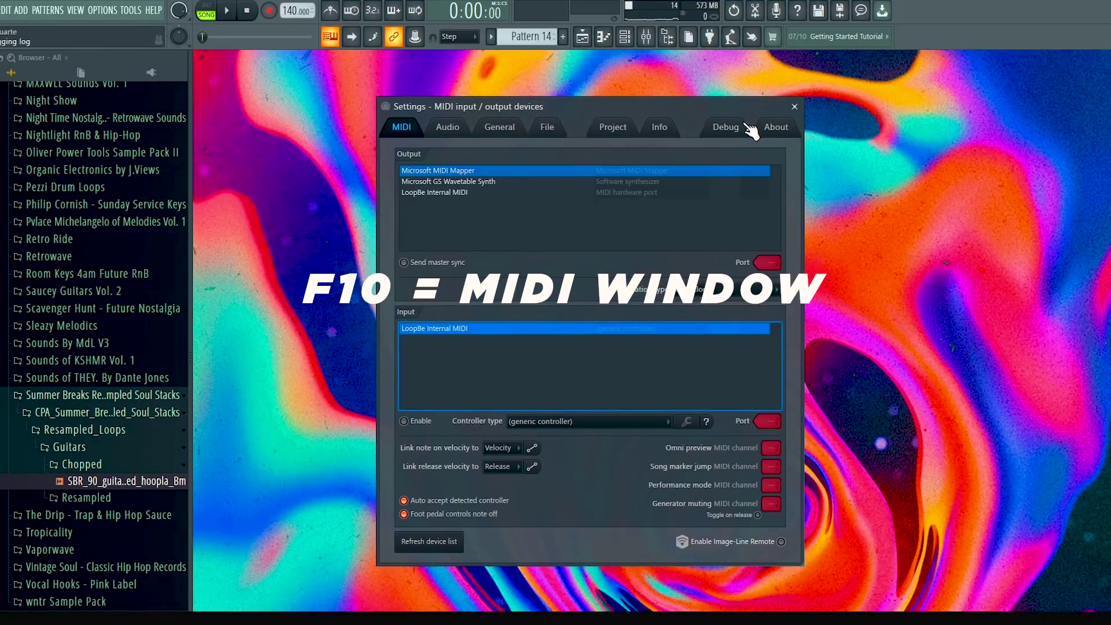
{"action": "key", "text": "F10"}
{"action": "key", "text": "F11"}
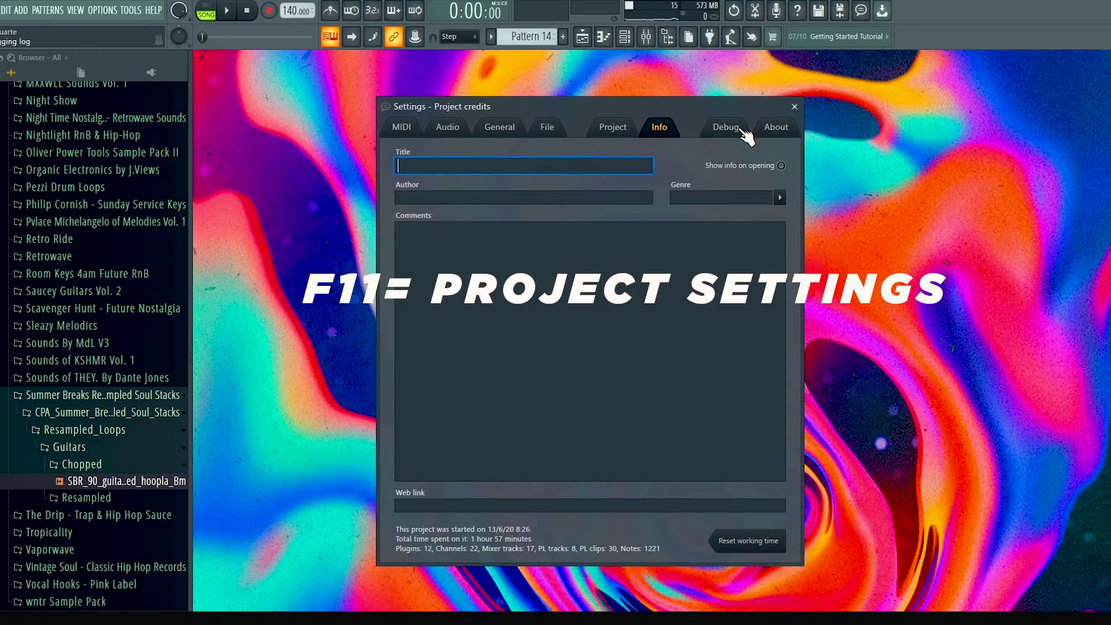
{"action": "key", "text": "F11"}
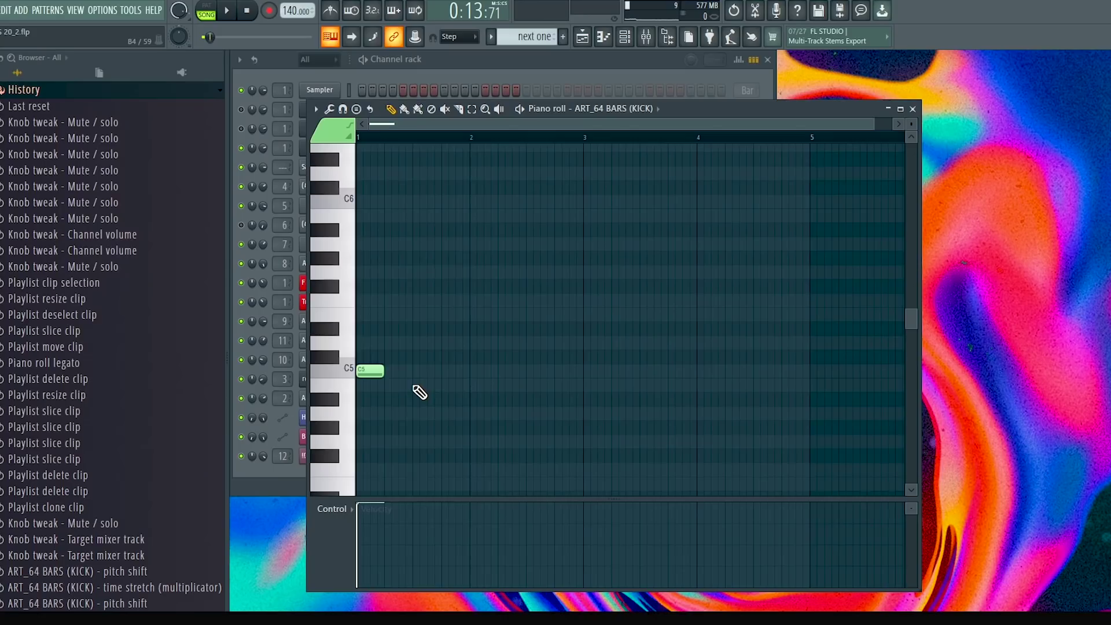
Step: Select all notes in the ART_64 BARS (KICK) piano roll and deselect them, twice
{"action": "key", "text": "ctrl+a"}
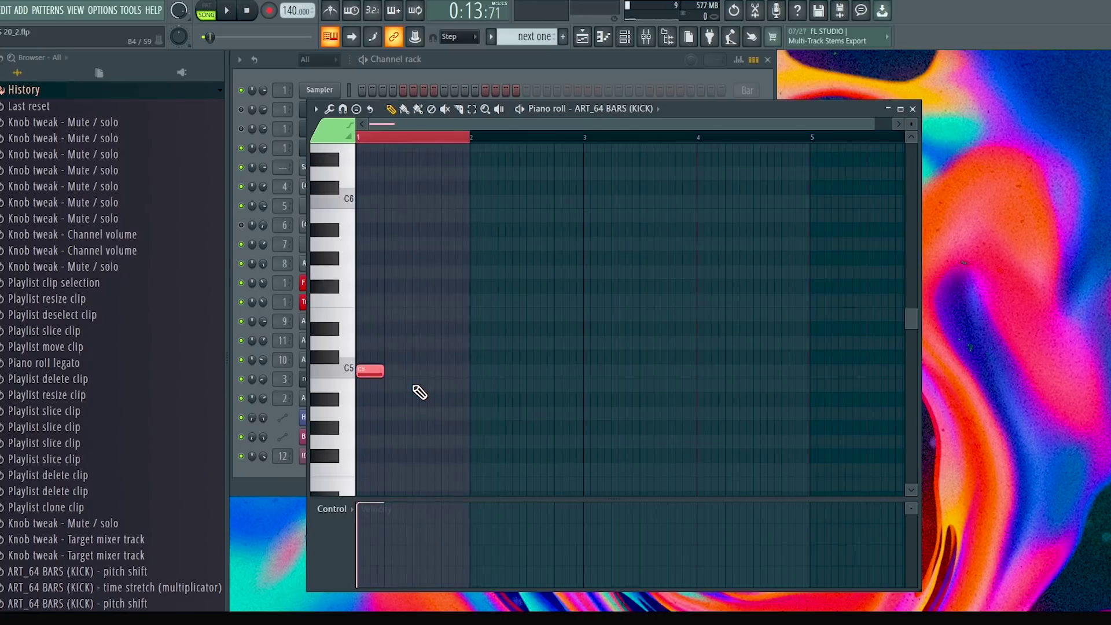
{"action": "key", "text": "ctrl+d"}
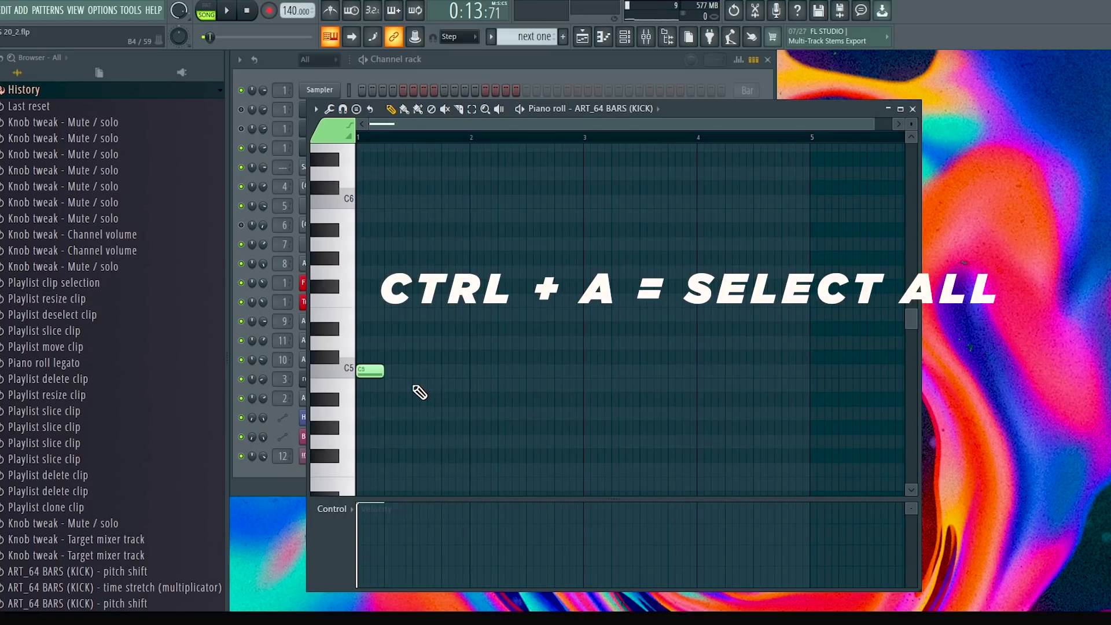
{"action": "key", "text": "ctrl+a"}
{"action": "key", "text": "ctrl+d"}
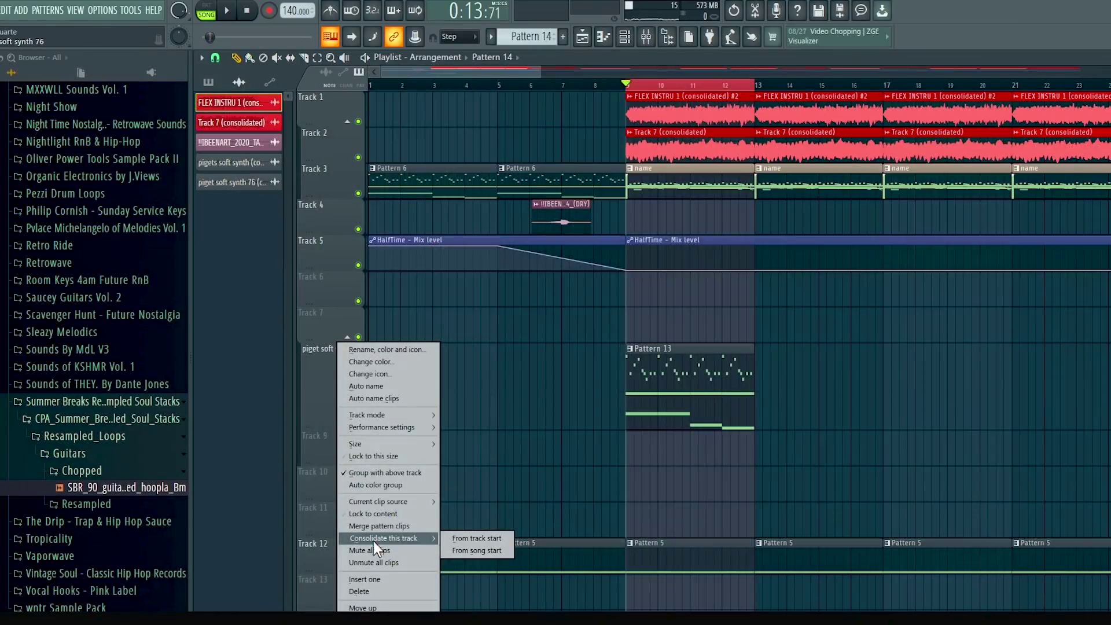
Step: Consolidate the piget soft synth 76 track to audio from the track start
{"action": "left_click", "coordinate": [485, 543]}
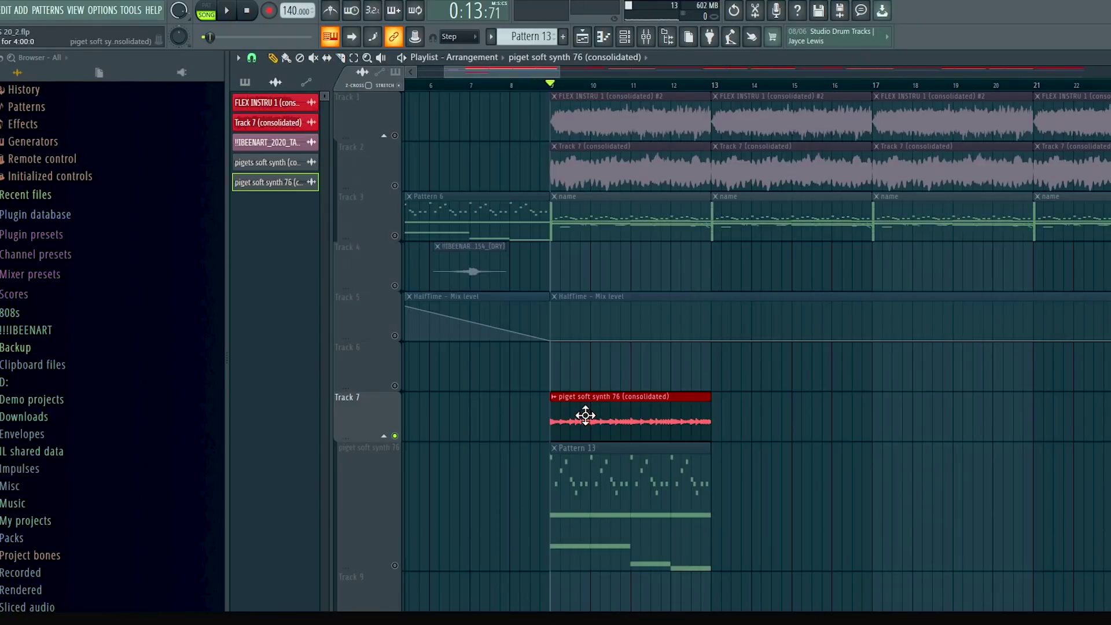
Step: Open the consolidated clip's sample settings and view its source file's folder in an enlarged file dialog
{"action": "double_click", "coordinate": [585, 414]}
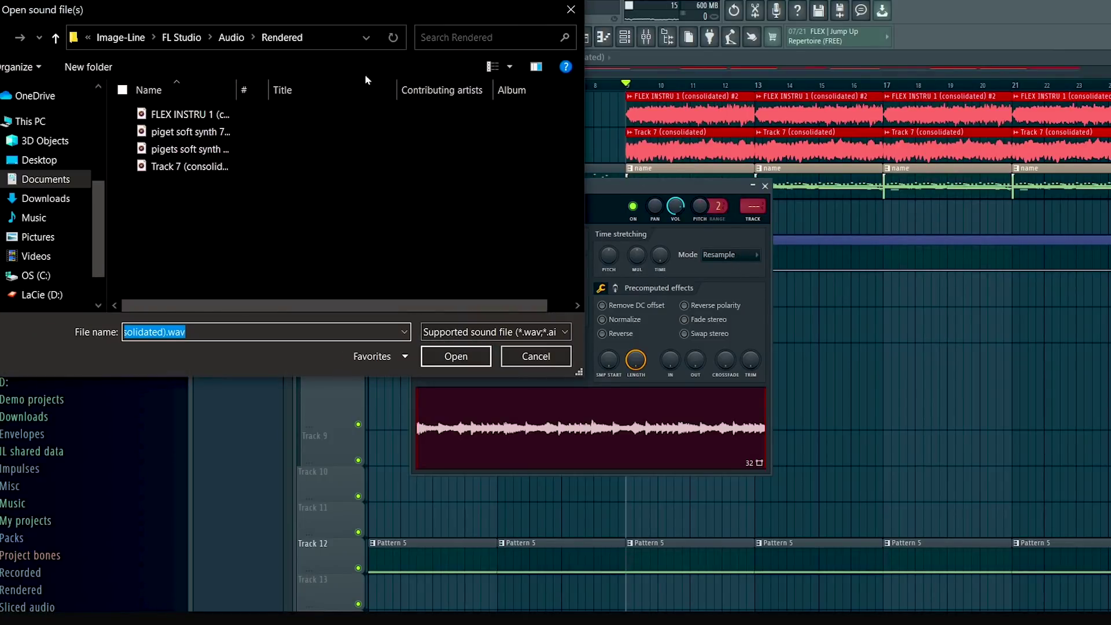
{"action": "left_click_drag", "start_coordinate": [579, 374], "coordinate": [973, 539]}
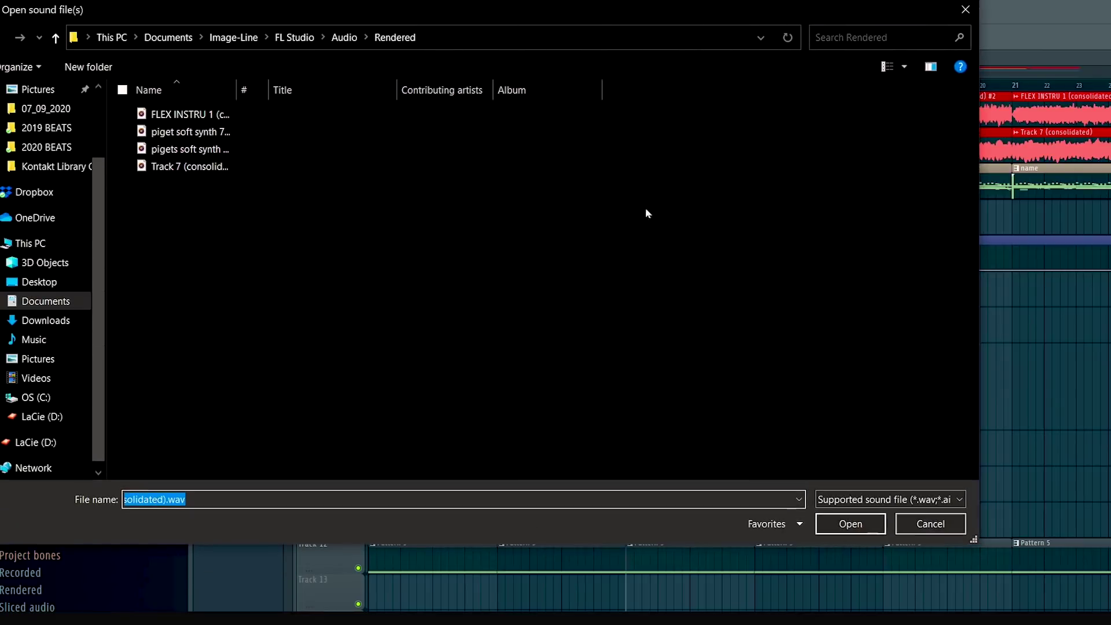
{"action": "left_click_drag", "start_coordinate": [518, 23], "coordinate": [709, 64]}
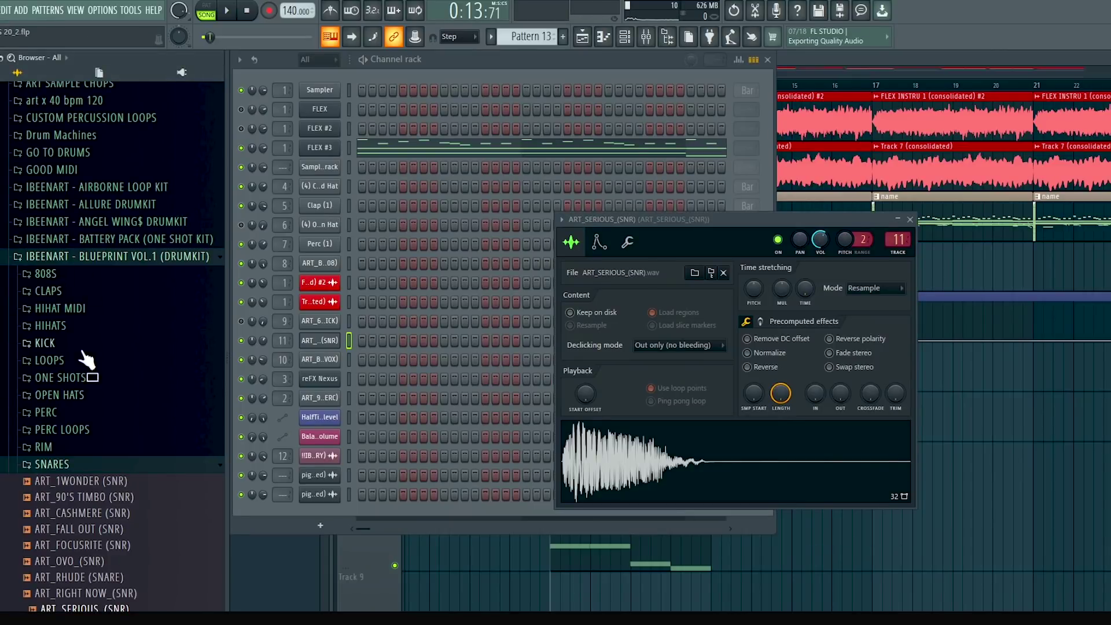
Step: Load ART_SERIOUS_(SNR).wav back into the snare channel from its sample history
{"action": "scroll", "coordinate": [159, 472], "scroll_direction": "down", "scroll_amount": 4}
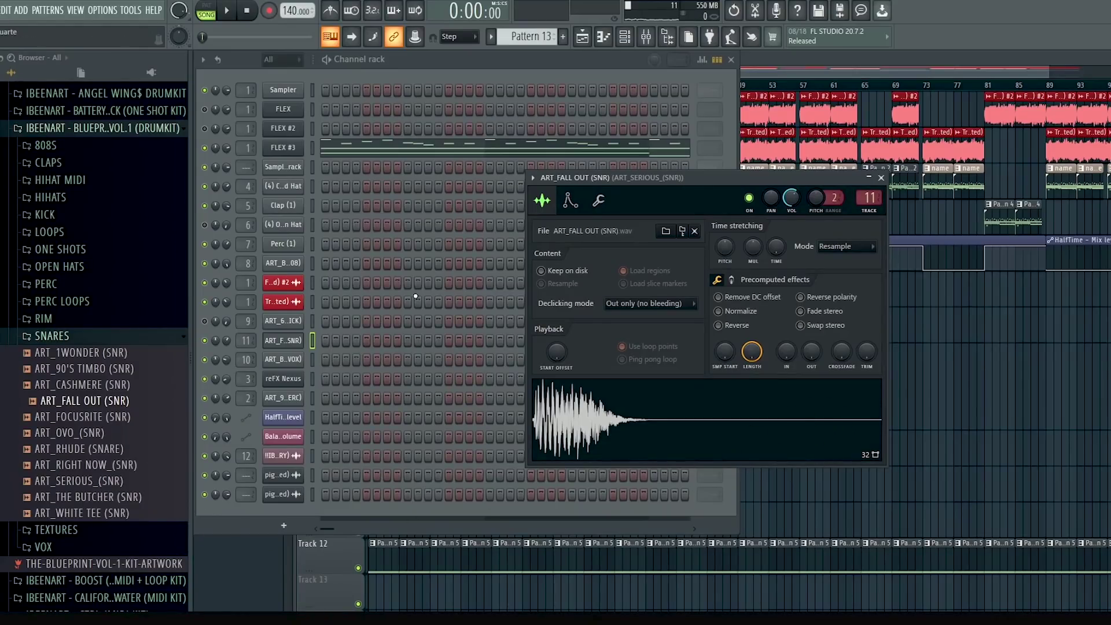
{"action": "left_click", "coordinate": [589, 230]}
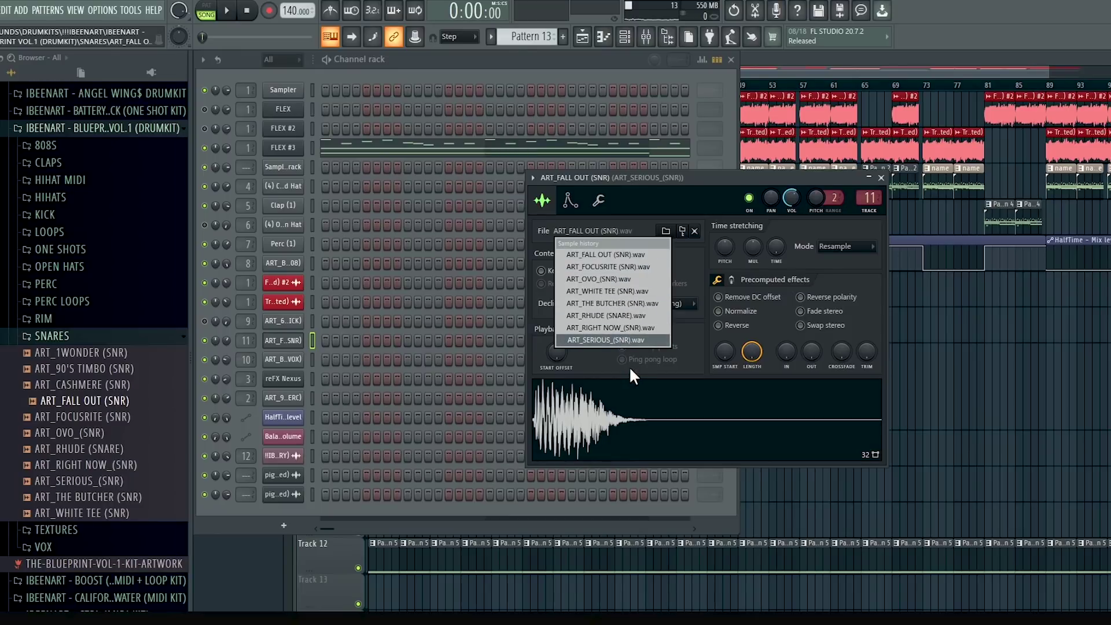
{"action": "left_click", "coordinate": [624, 339]}
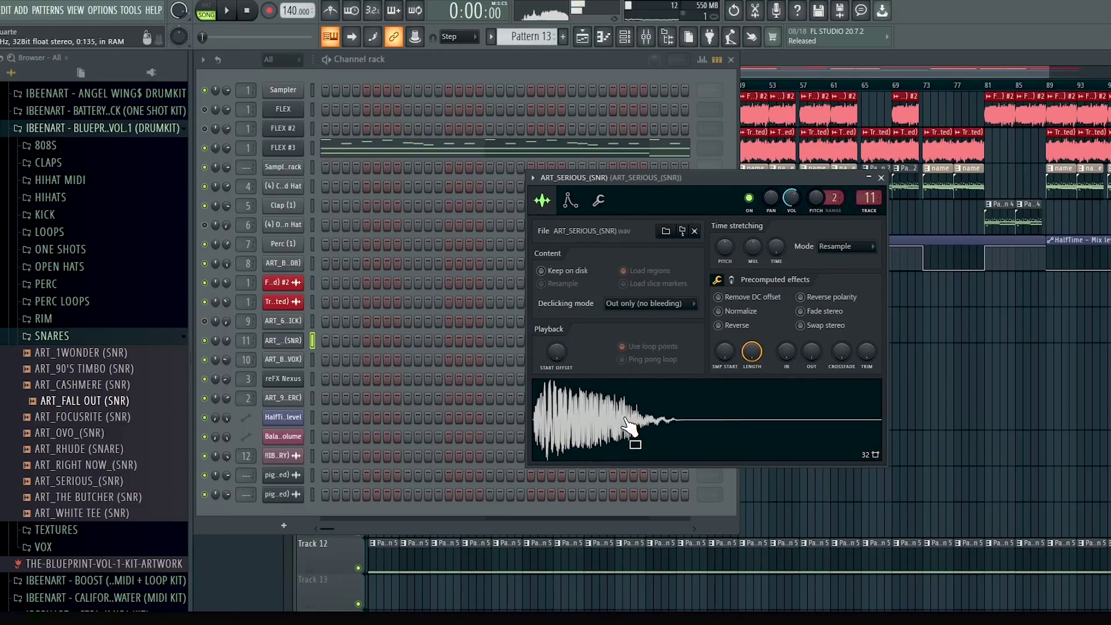
Step: Open the file history of the snare channel's sample and choose an entry from it
{"action": "left_click", "coordinate": [603, 231]}
{"action": "left_click", "coordinate": [635, 293]}
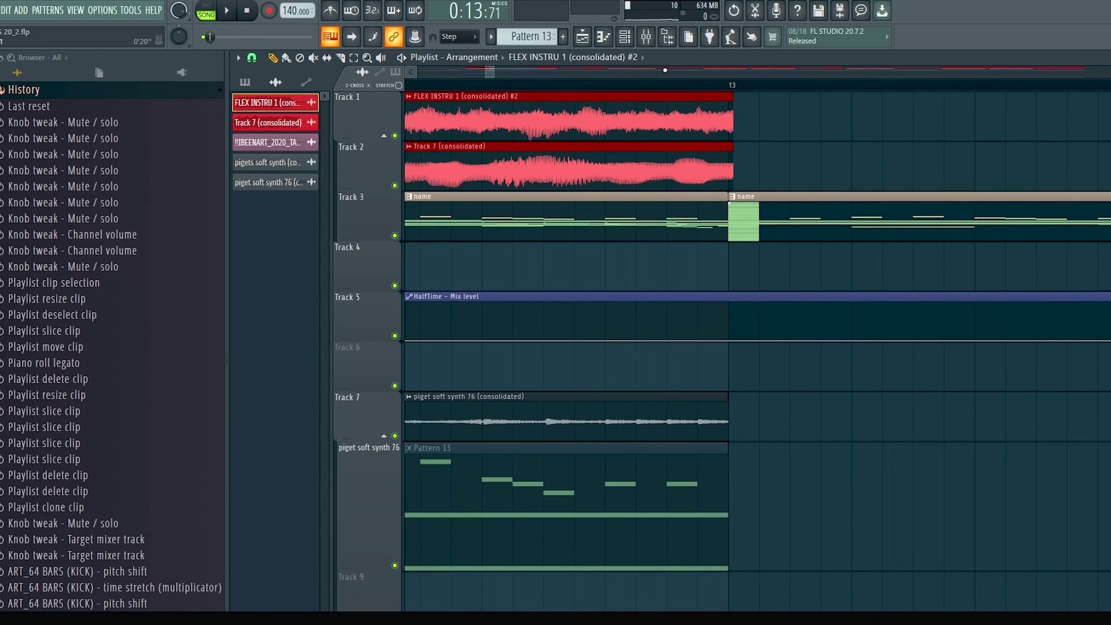
Step: Examine how the FLEX INSTRU 1 and Track 7 clips line up with the bar lines around bars 11 to 14
{"action": "scroll", "coordinate": [873, 196], "scroll_direction": "down", "scroll_amount": 5}
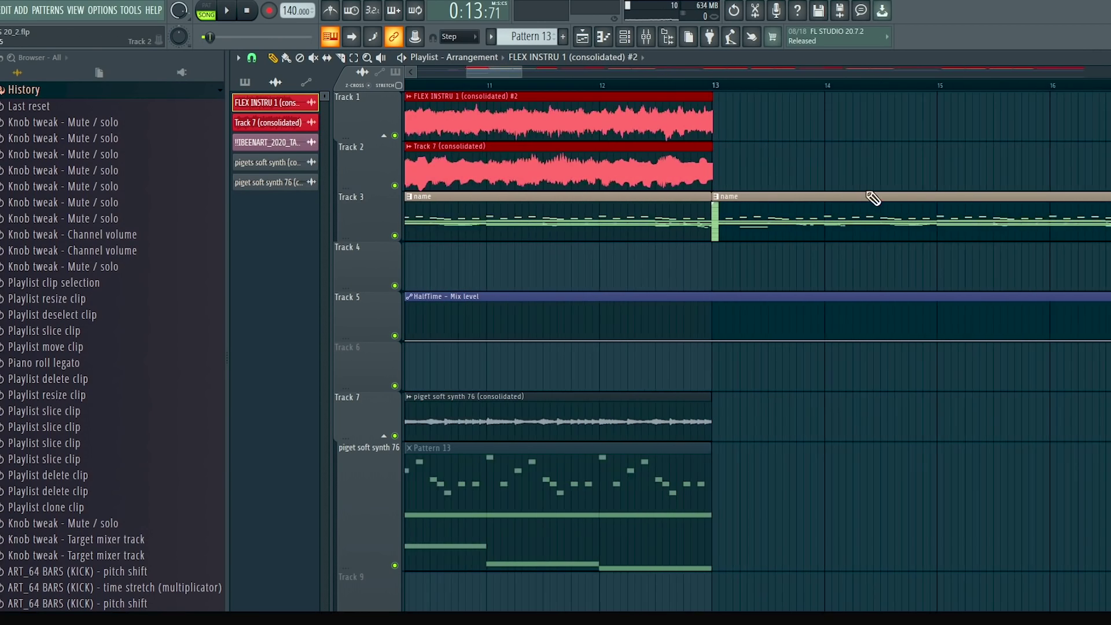
{"action": "scroll", "coordinate": [771, 196], "scroll_direction": "up", "scroll_amount": 5}
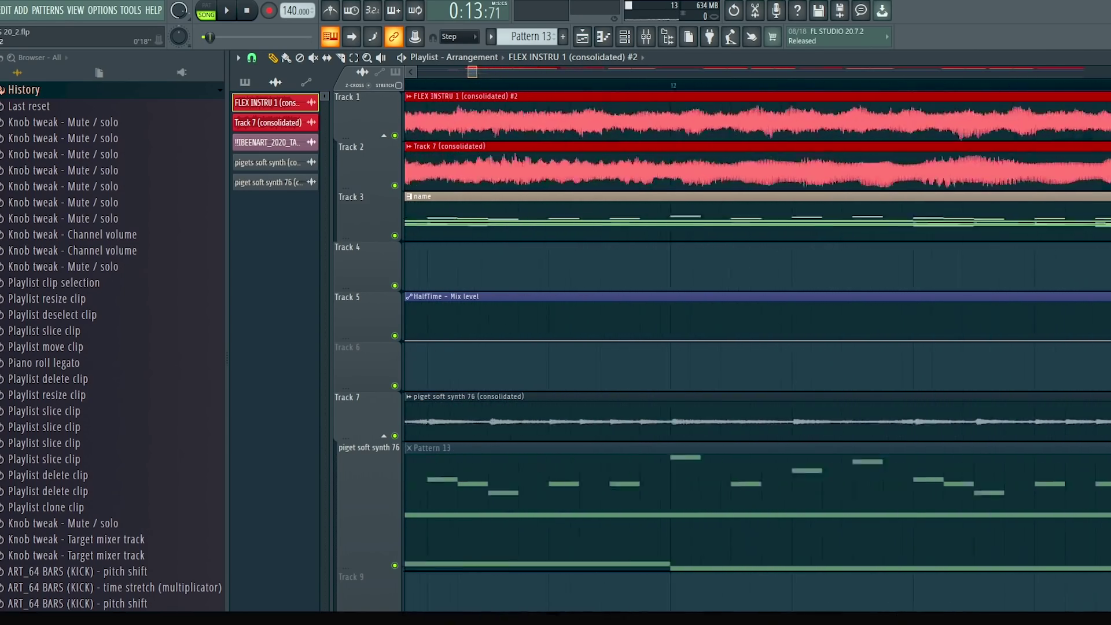
{"action": "scroll", "coordinate": [757, 344], "scroll_direction": "left", "scroll_amount": 3}
{"action": "scroll", "coordinate": [757, 344], "scroll_direction": "right", "scroll_amount": 4}
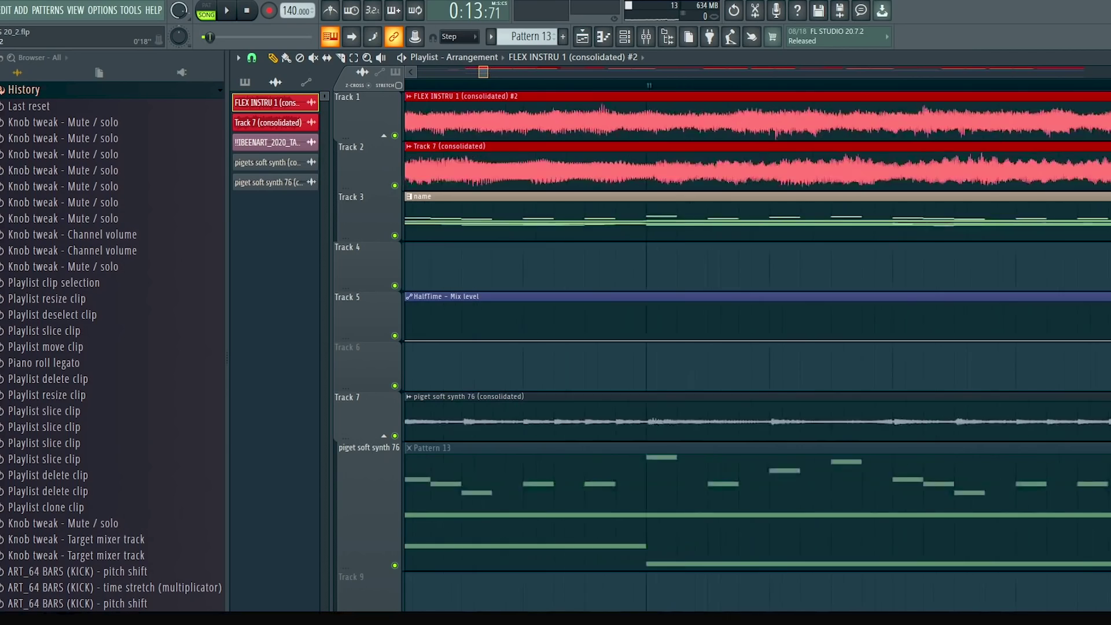
{"action": "scroll", "coordinate": [758, 345], "scroll_direction": "left", "scroll_amount": 2}
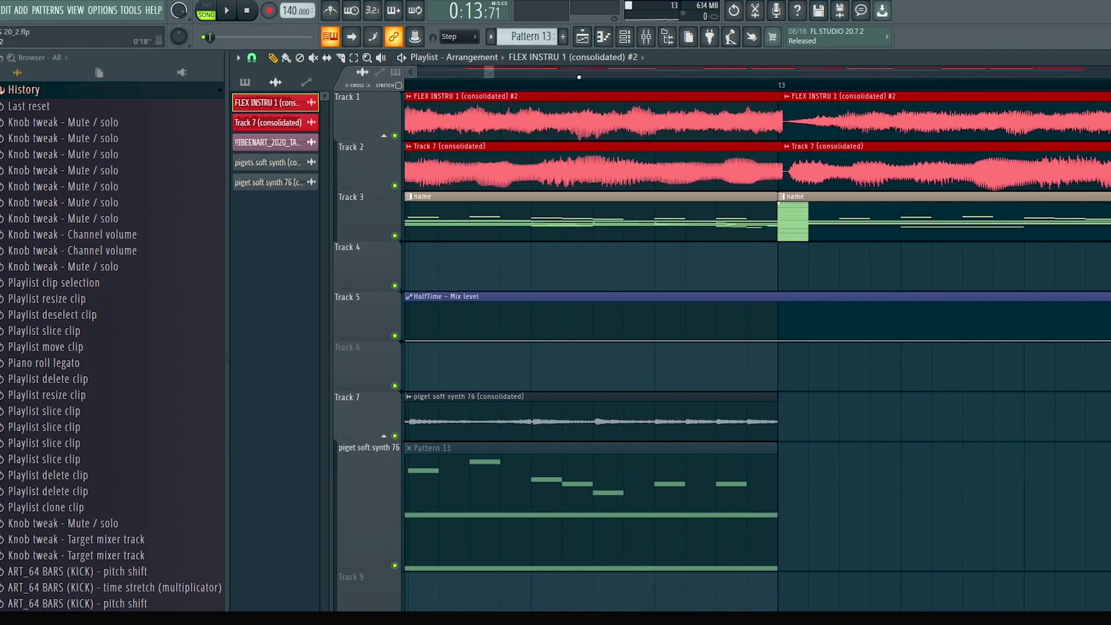
{"action": "scroll", "coordinate": [757, 344], "scroll_direction": "right", "scroll_amount": 10}
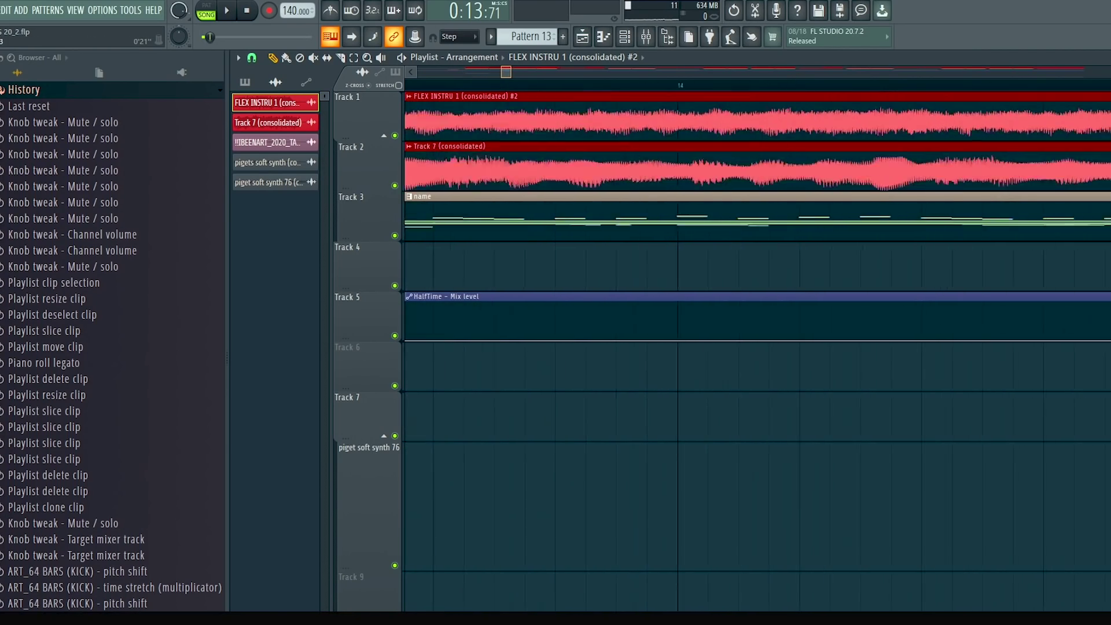
{"action": "scroll", "coordinate": [895, 88], "scroll_direction": "up", "scroll_amount": 5}
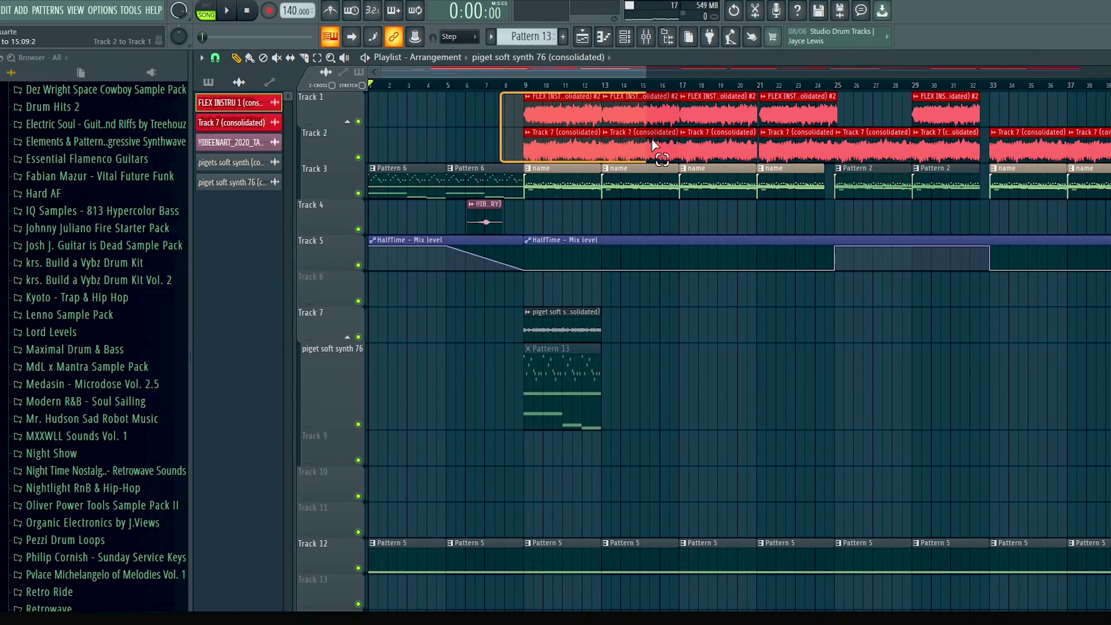
Step: Clear the selection and apply Quick quantize start times to the playlist clips
{"action": "key", "text": "Escape"}
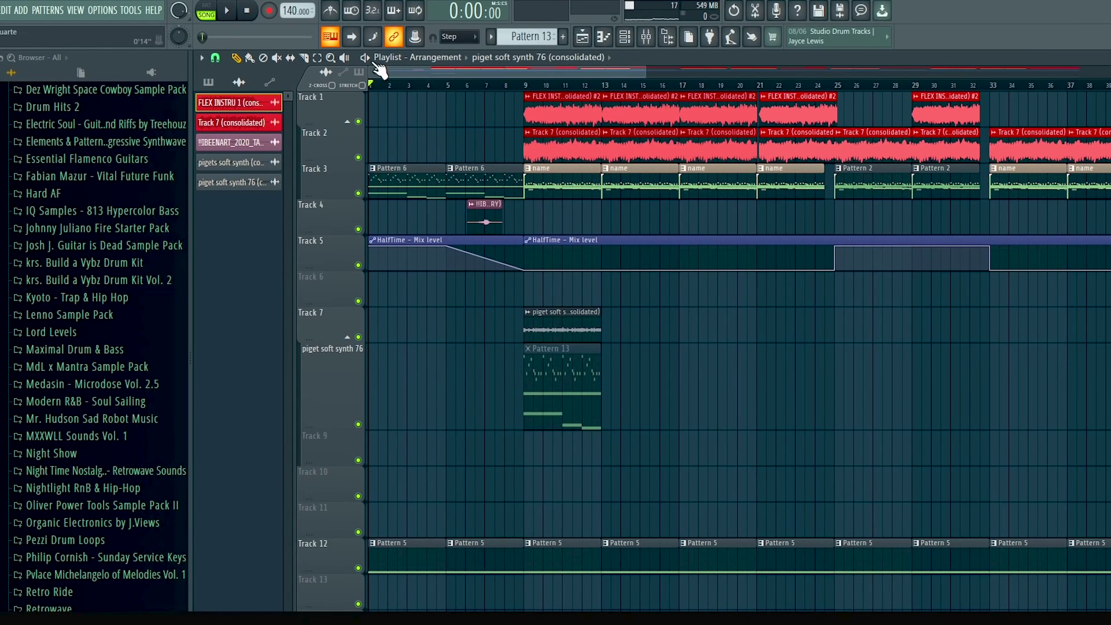
{"action": "left_click", "coordinate": [206, 57]}
{"action": "mouse_move", "coordinate": [251, 90]}
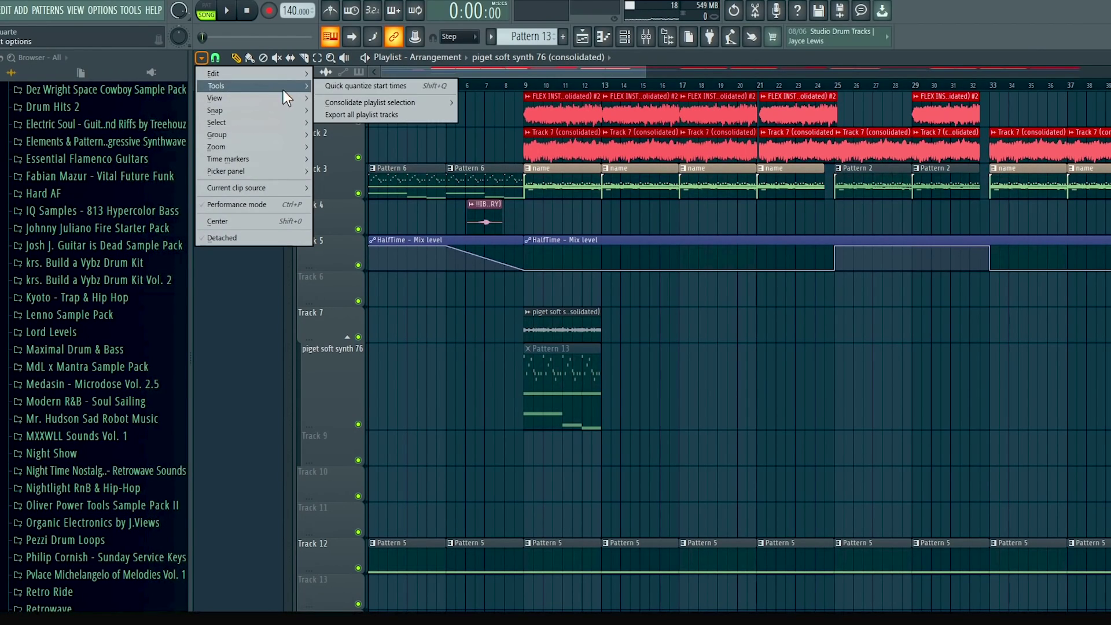
{"action": "left_click", "coordinate": [392, 86]}
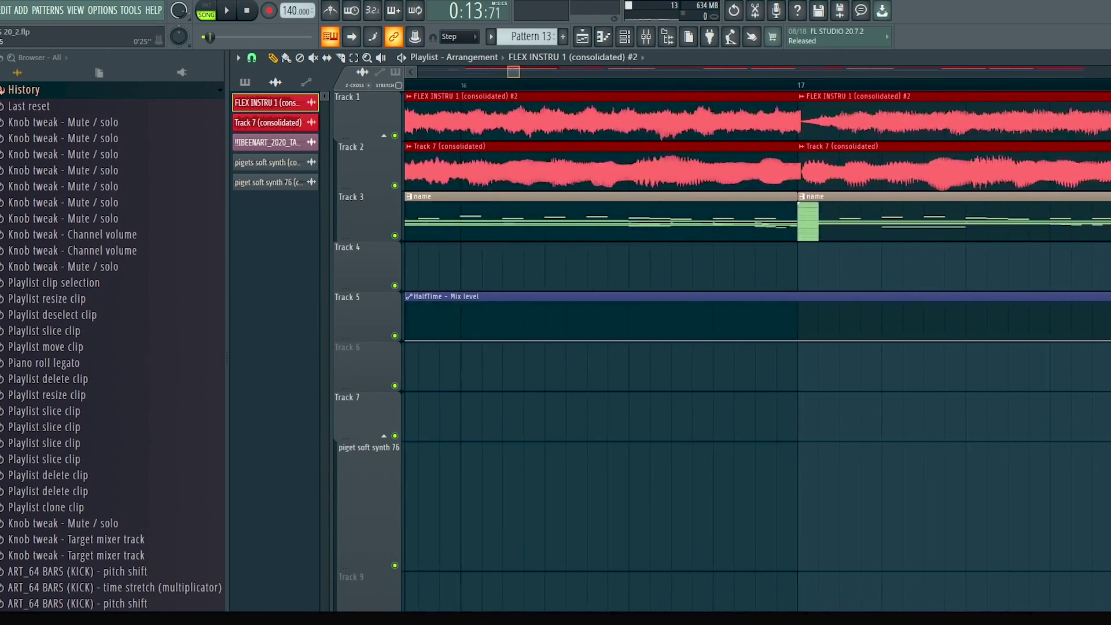
Step: Check the start alignment of the FLEX INSTRU 1 and Track 7 clips at bar 17 and around bar 9
{"action": "scroll", "coordinate": [863, 94], "scroll_direction": "up", "scroll_amount": 2}
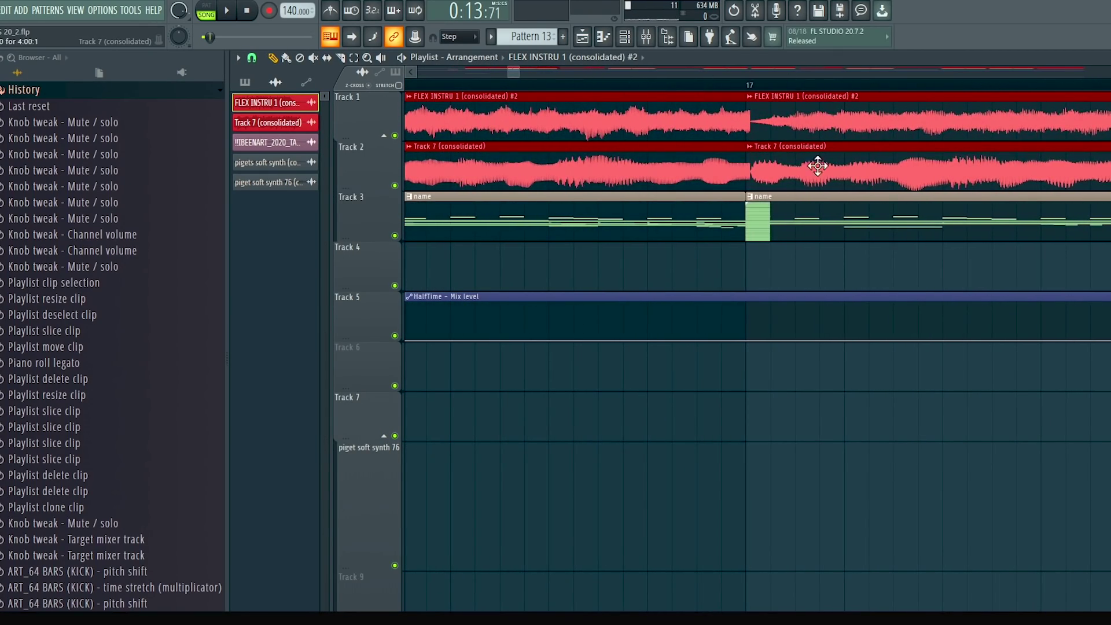
{"action": "left_click_drag", "start_coordinate": [818, 166], "coordinate": [822, 101]}
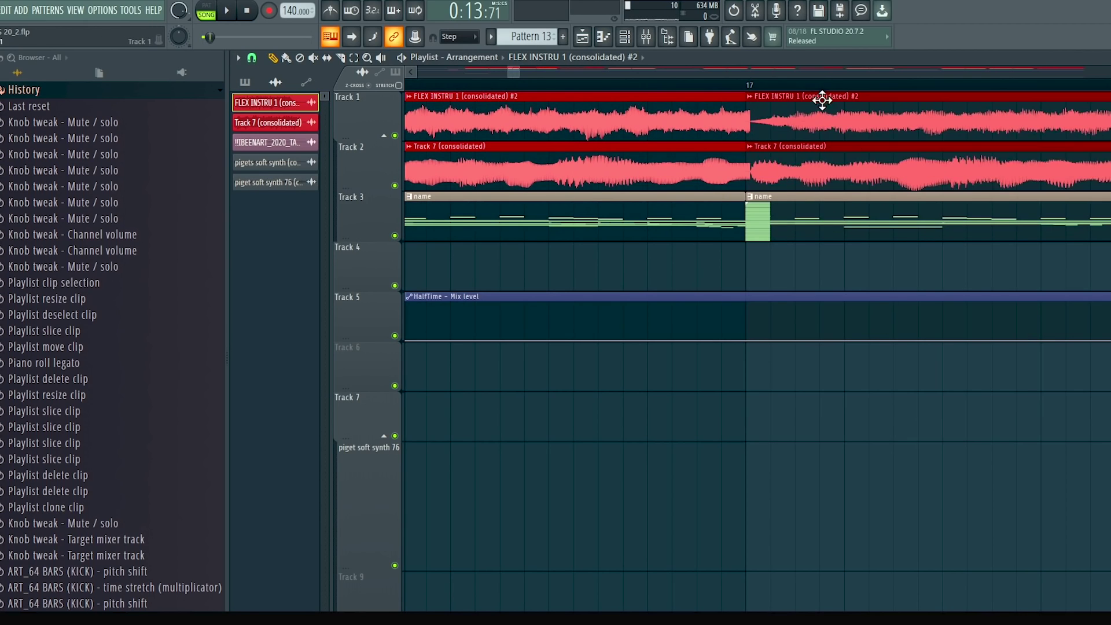
{"action": "scroll", "coordinate": [531, 65], "scroll_direction": "down", "scroll_amount": 2}
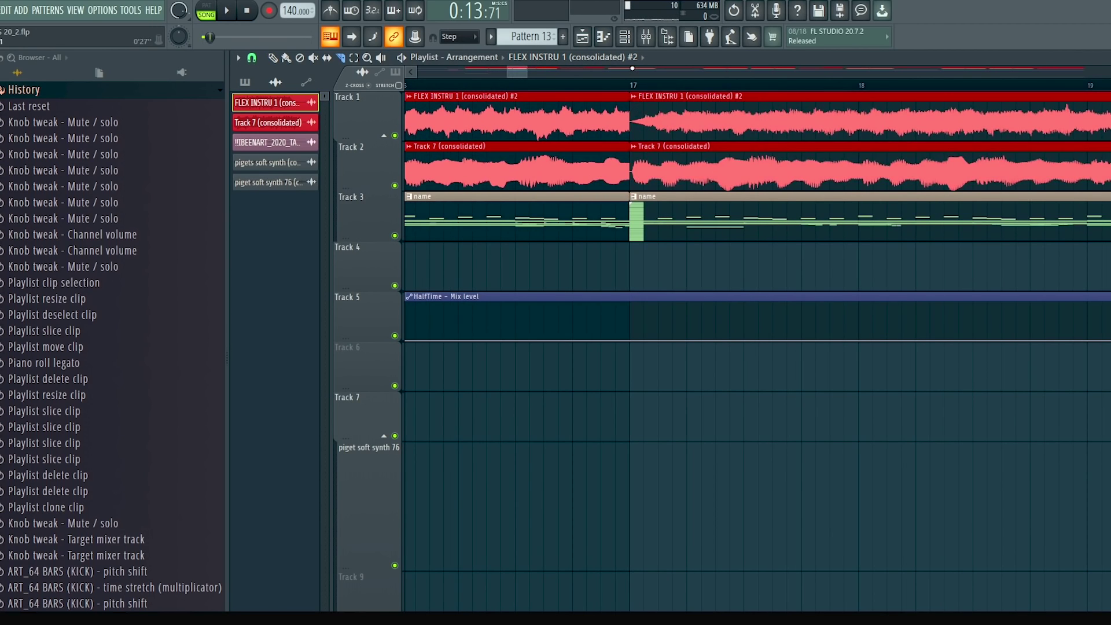
{"action": "scroll", "coordinate": [531, 66], "scroll_direction": "down", "scroll_amount": 5}
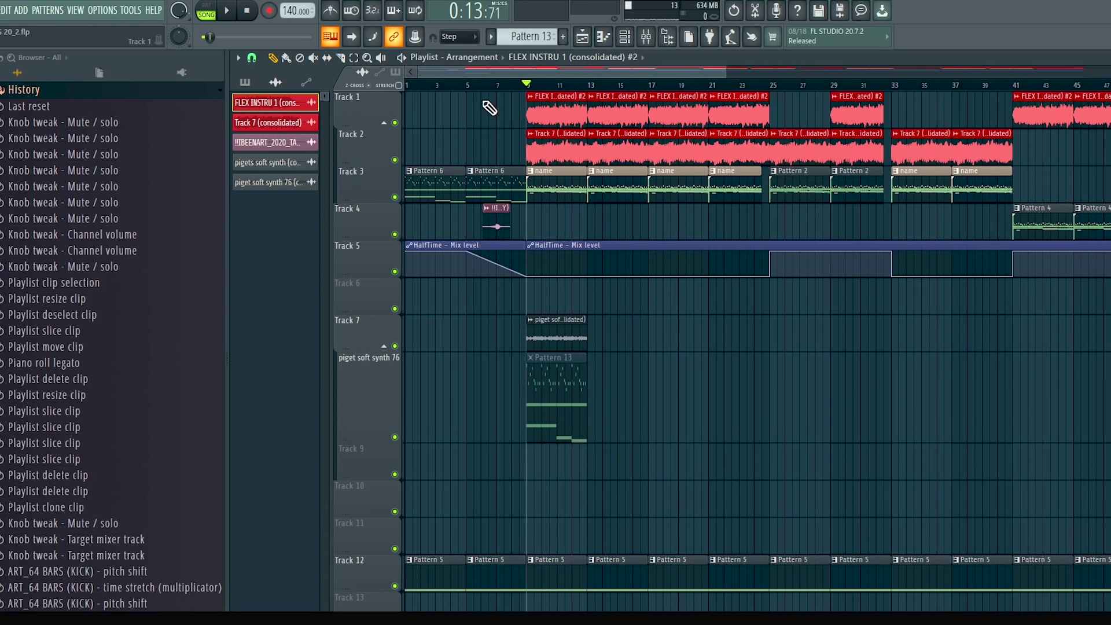
{"action": "left_click_drag", "start_coordinate": [490, 95], "coordinate": [737, 141]}
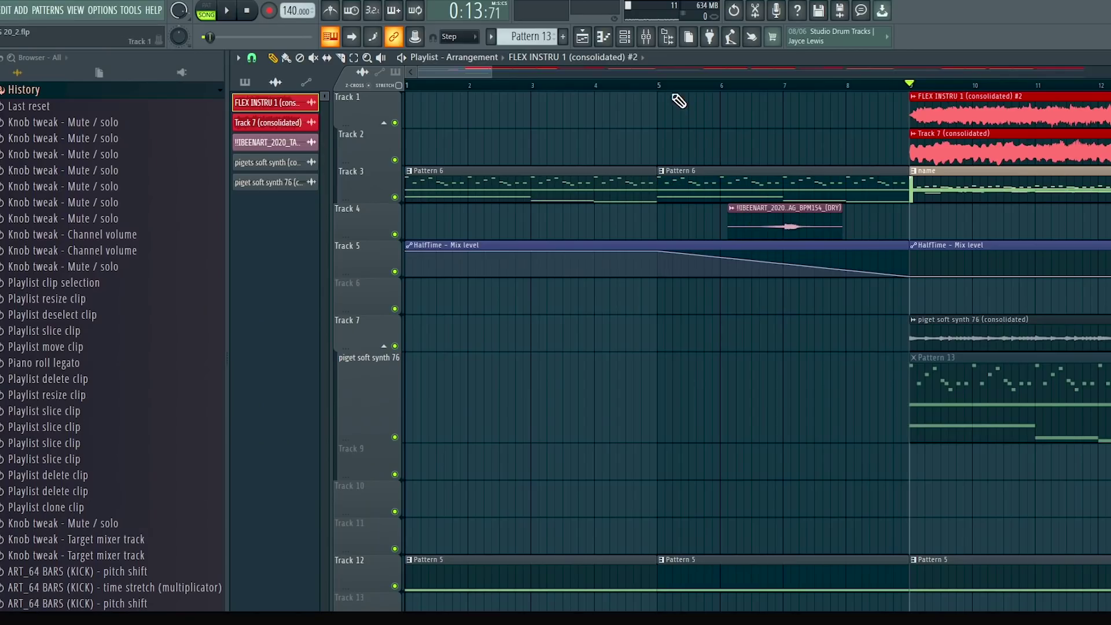
{"action": "scroll", "coordinate": [673, 81], "scroll_direction": "up", "scroll_amount": 3}
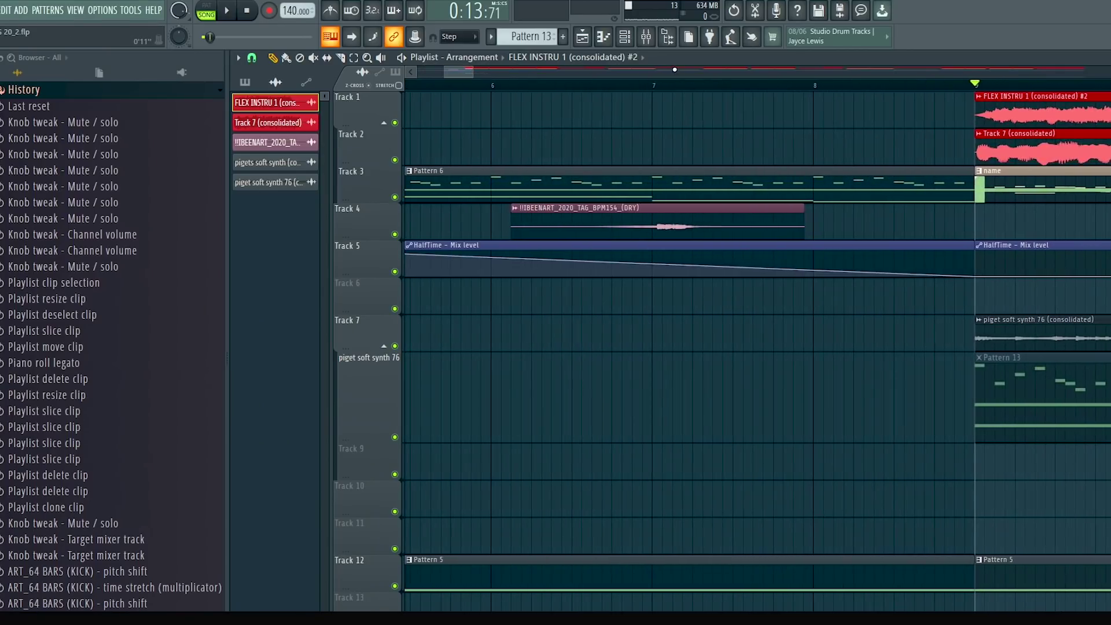
{"action": "scroll", "coordinate": [682, 93], "scroll_direction": "up", "scroll_amount": 2}
{"action": "scroll", "coordinate": [666, 226], "scroll_direction": "up", "scroll_amount": 5}
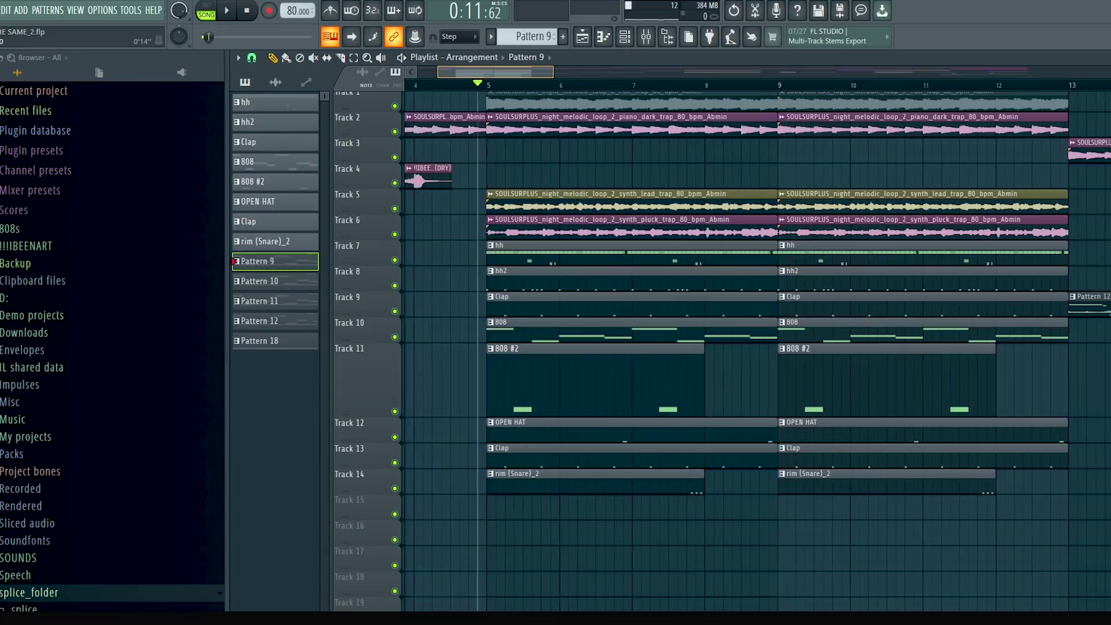
Step: Select the bar 5 drum pattern clips on the lower tracks, and view the hh pattern in the piano roll
{"action": "scroll", "coordinate": [758, 575], "scroll_direction": "up", "scroll_amount": 2}
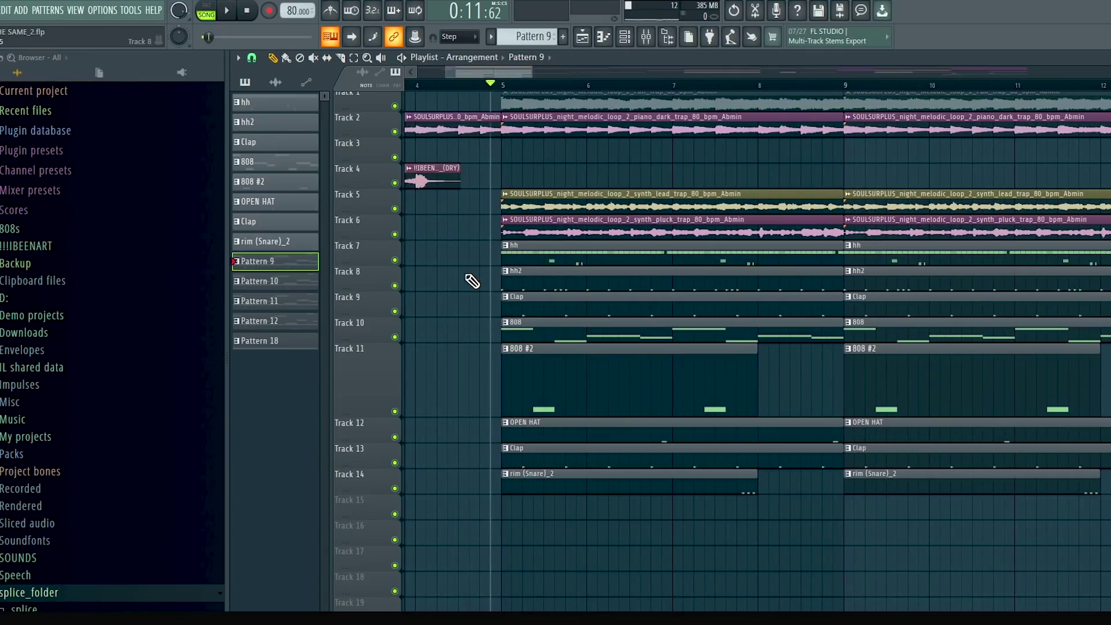
{"action": "scroll", "coordinate": [783, 584], "scroll_direction": "down", "scroll_amount": 1}
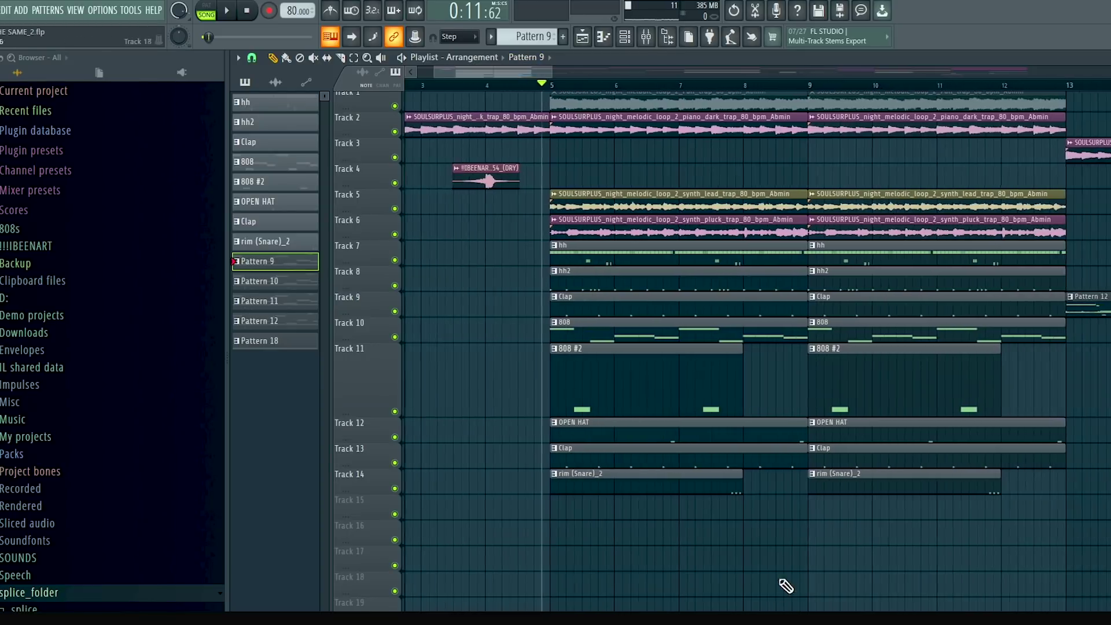
{"action": "left_click_drag", "start_coordinate": [751, 521], "coordinate": [564, 266]}
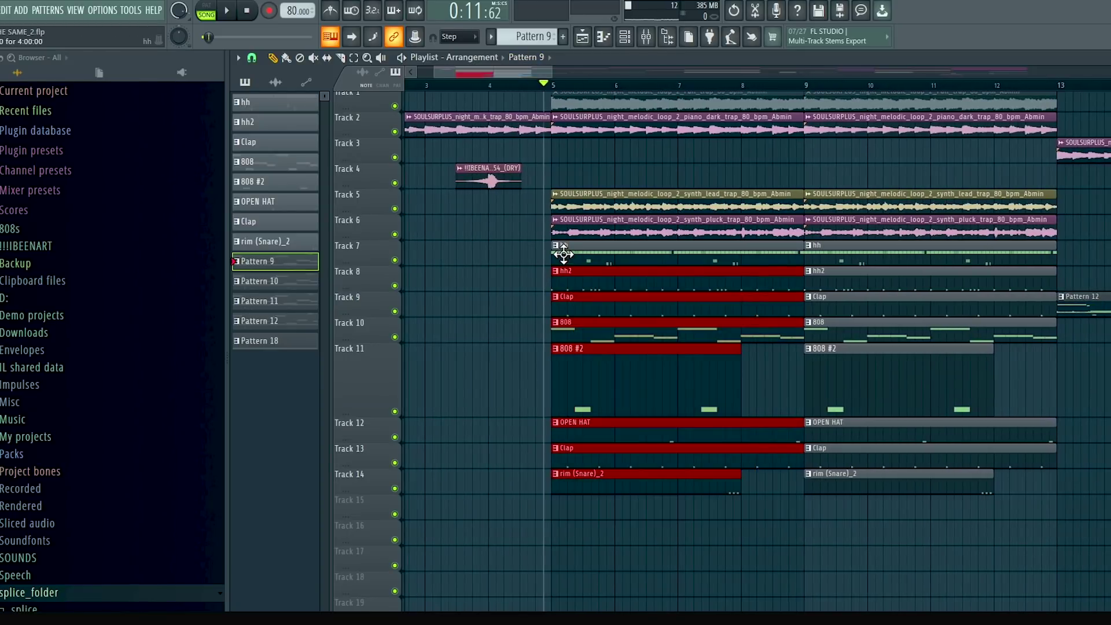
{"action": "left_click", "coordinate": [511, 276]}
{"action": "double_click", "coordinate": [628, 260]}
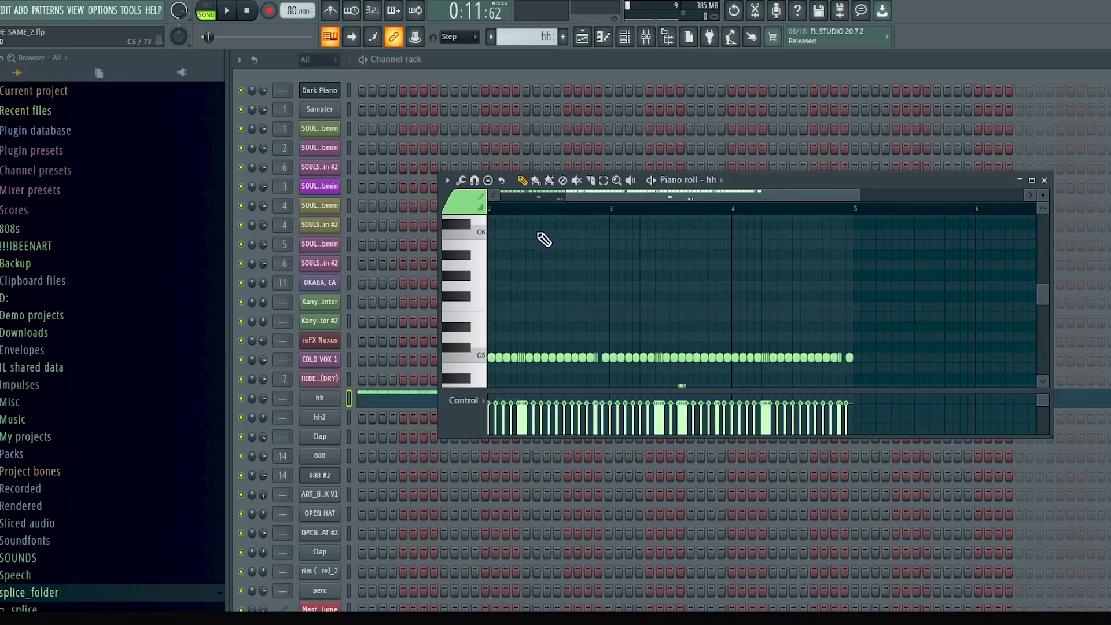
{"action": "left_click", "coordinate": [603, 37]}
{"action": "left_click", "coordinate": [635, 41]}
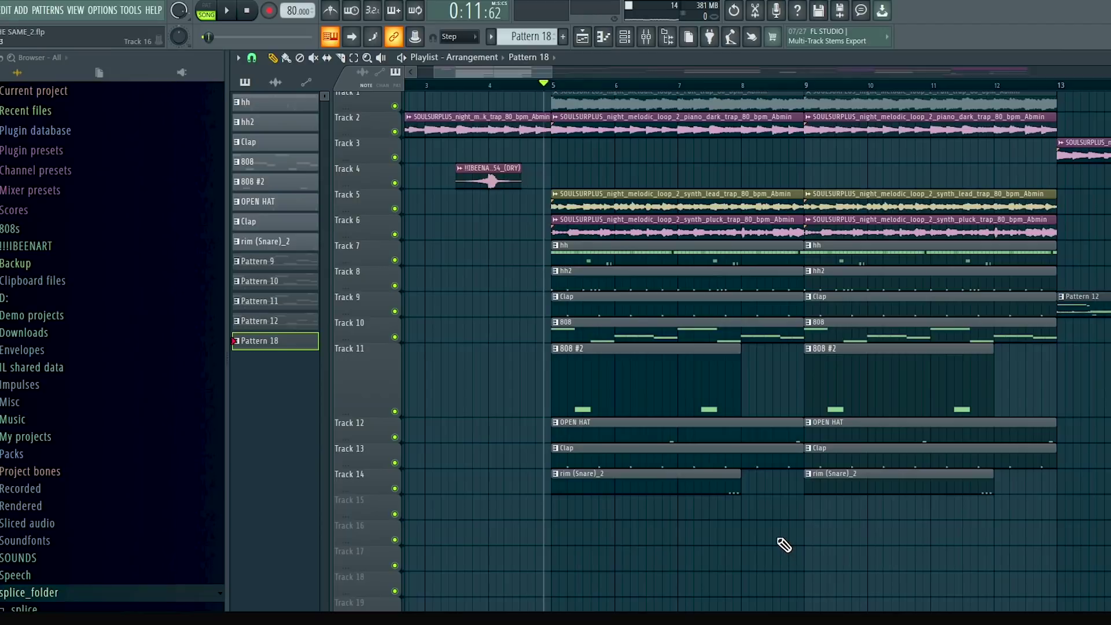
Step: Merge the bar 5 hh, hh2 and Clap pattern clips into one pattern, and the 808 and 808 #2 clips into another
{"action": "left_click_drag", "start_coordinate": [780, 564], "coordinate": [564, 261]}
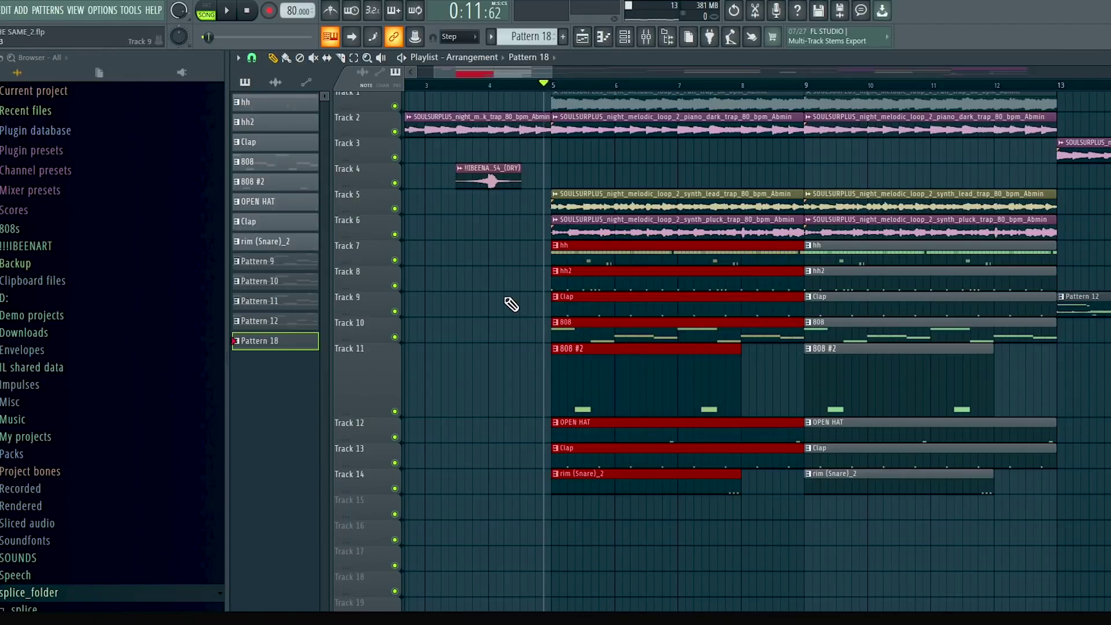
{"action": "left_click_drag", "start_coordinate": [494, 268], "coordinate": [799, 246]}
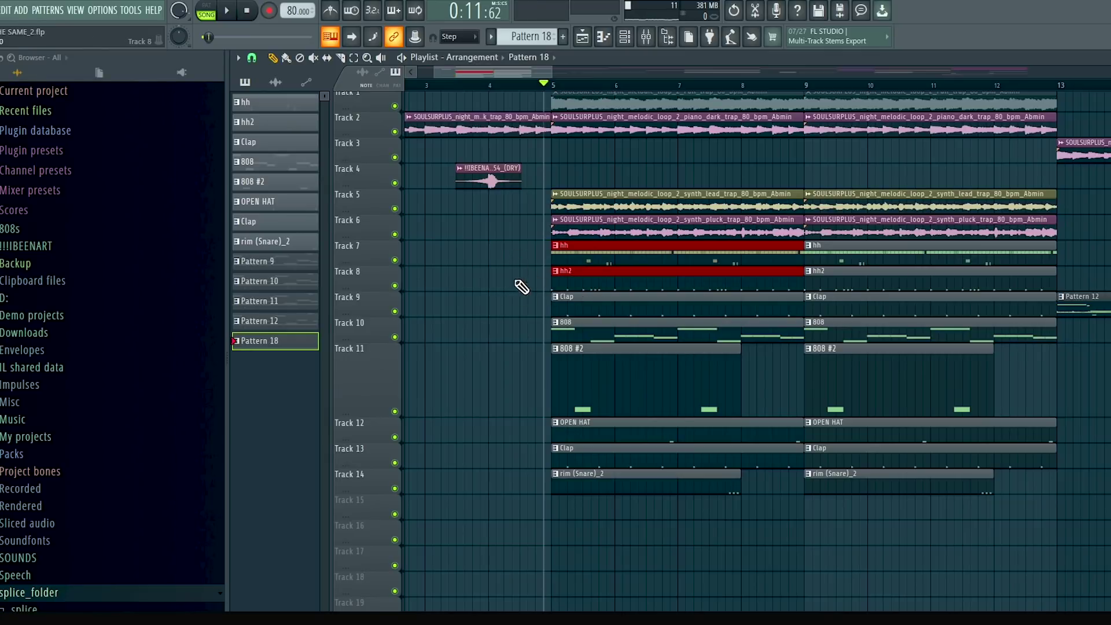
{"action": "left_click_drag", "start_coordinate": [515, 241], "coordinate": [793, 315]}
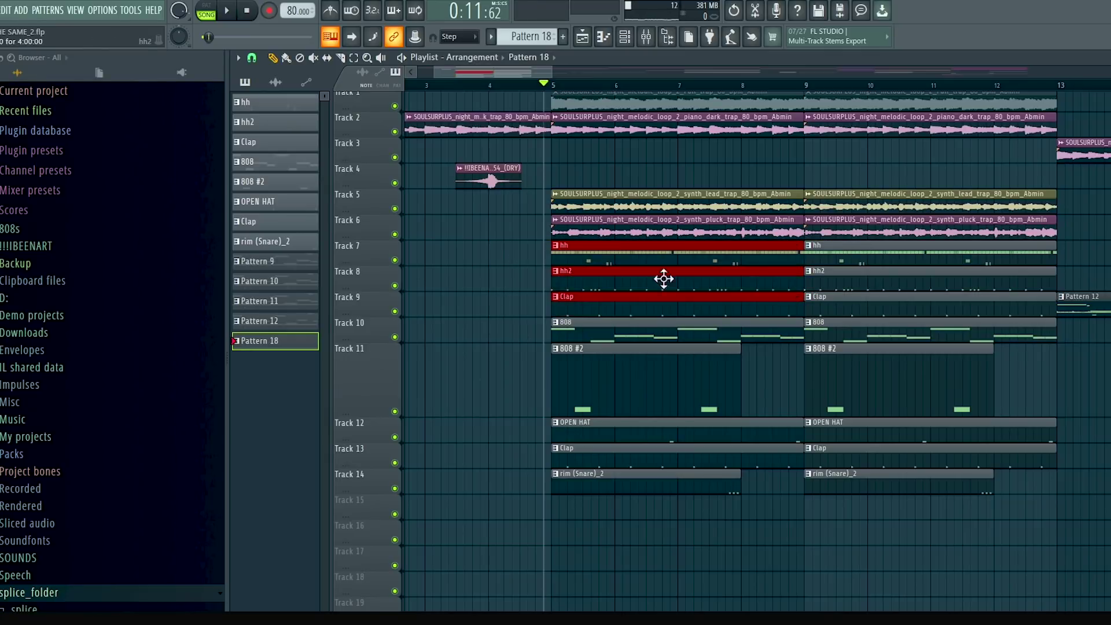
{"action": "left_click_drag", "start_coordinate": [561, 269], "coordinate": [205, 174]}
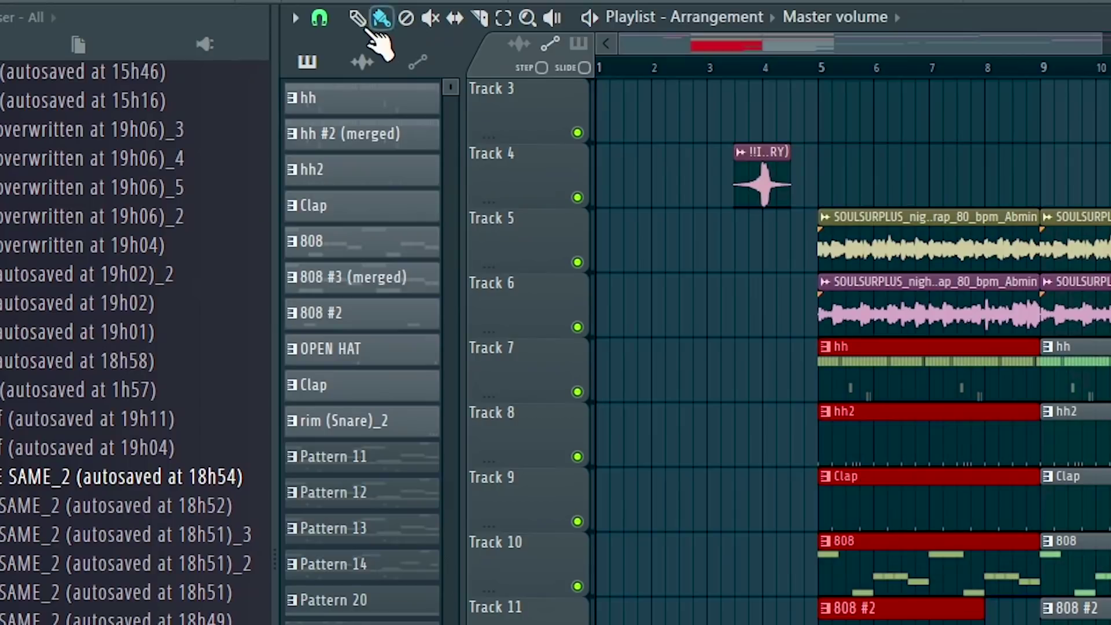
{"action": "left_click", "coordinate": [237, 58]}
{"action": "mouse_move", "coordinate": [298, 74]}
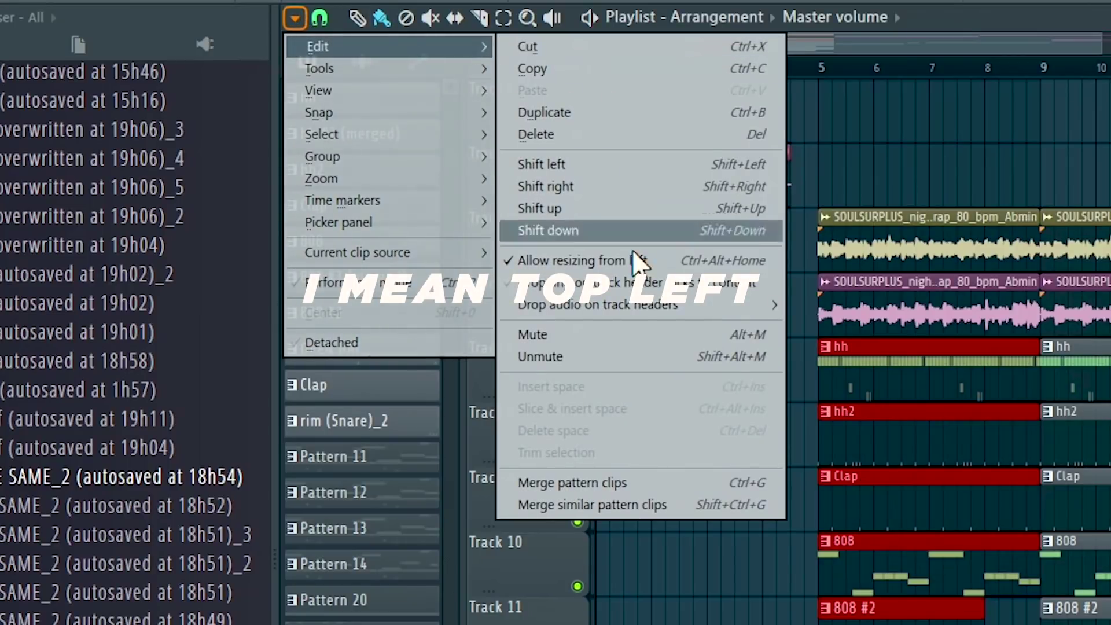
{"action": "left_click", "coordinate": [644, 482]}
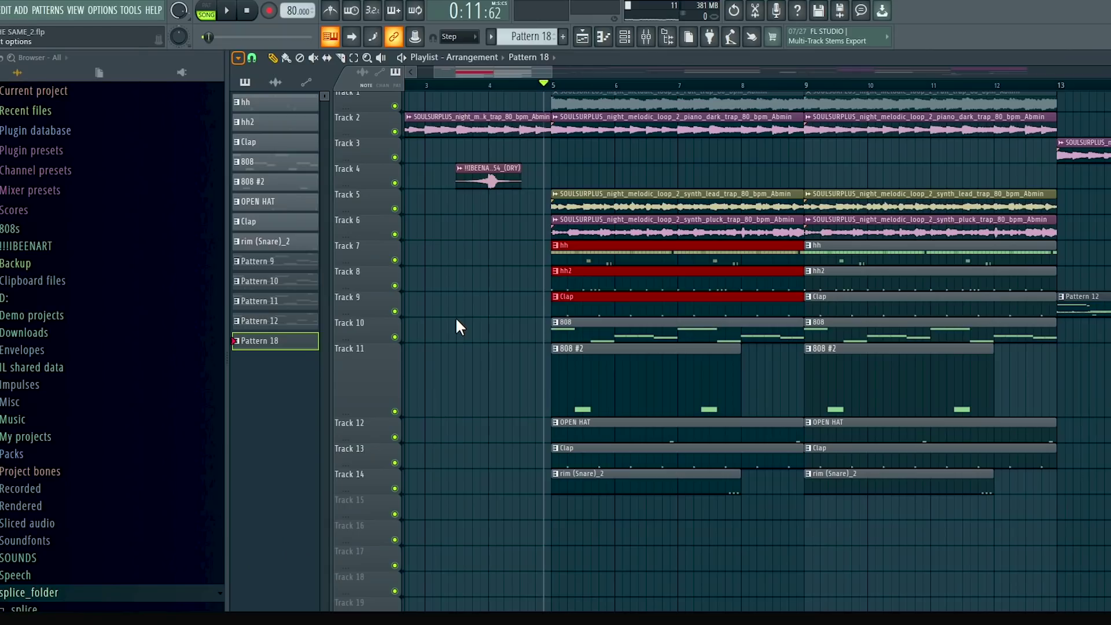
{"action": "double_click", "coordinate": [932, 370]}
{"action": "key", "text": "Escape"}
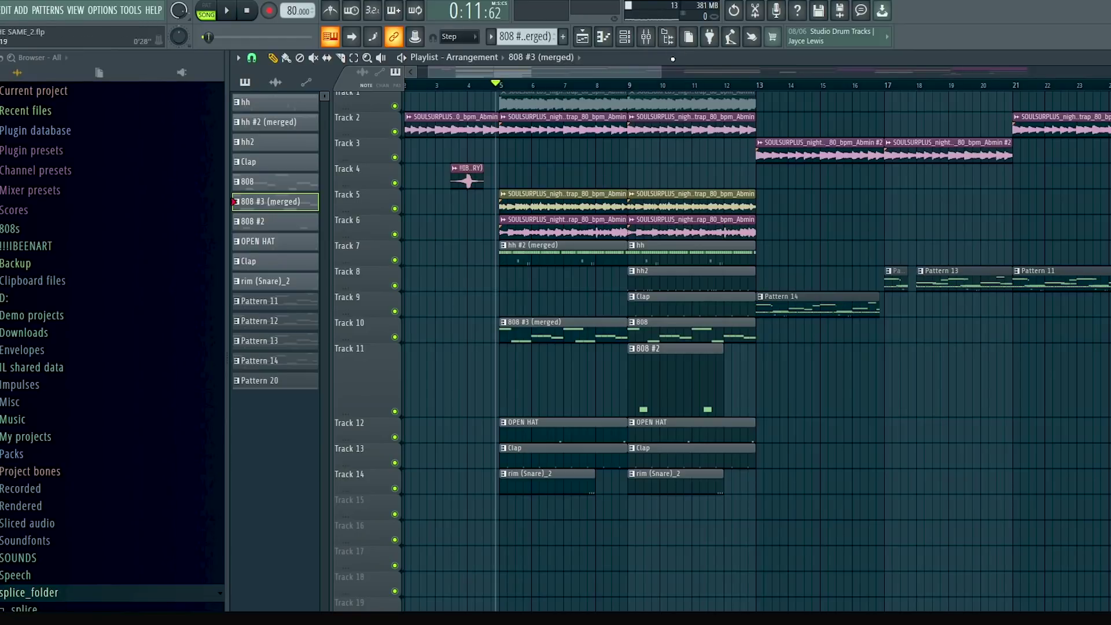
Step: Open the mixer and load Patcher in an effect slot of Insert 13
{"action": "left_click", "coordinate": [659, 38]}
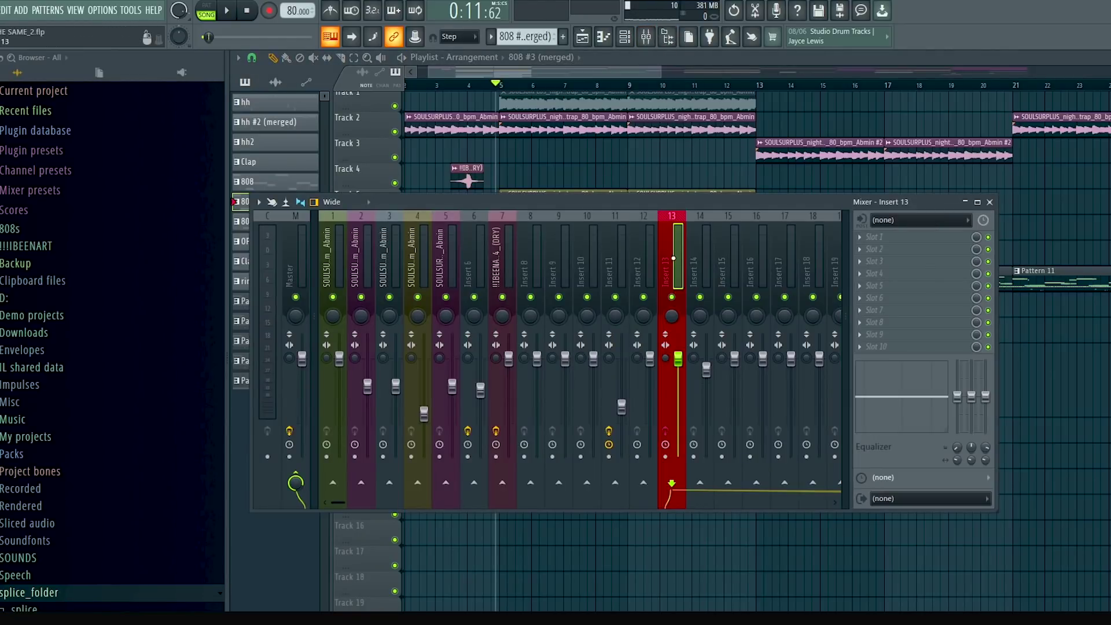
{"action": "left_click", "coordinate": [873, 259]}
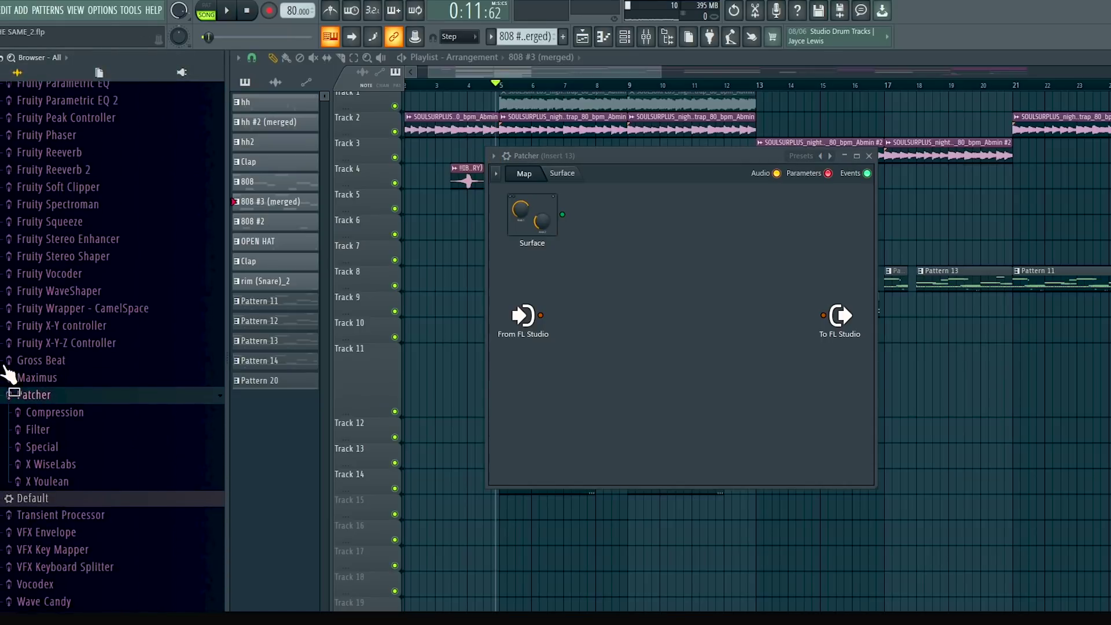
Step: Expand Patcher's X Youlean preset folder in the browser and look through its presets down to Vocal Rider
{"action": "scroll", "coordinate": [77, 246], "scroll_direction": "up", "scroll_amount": 2}
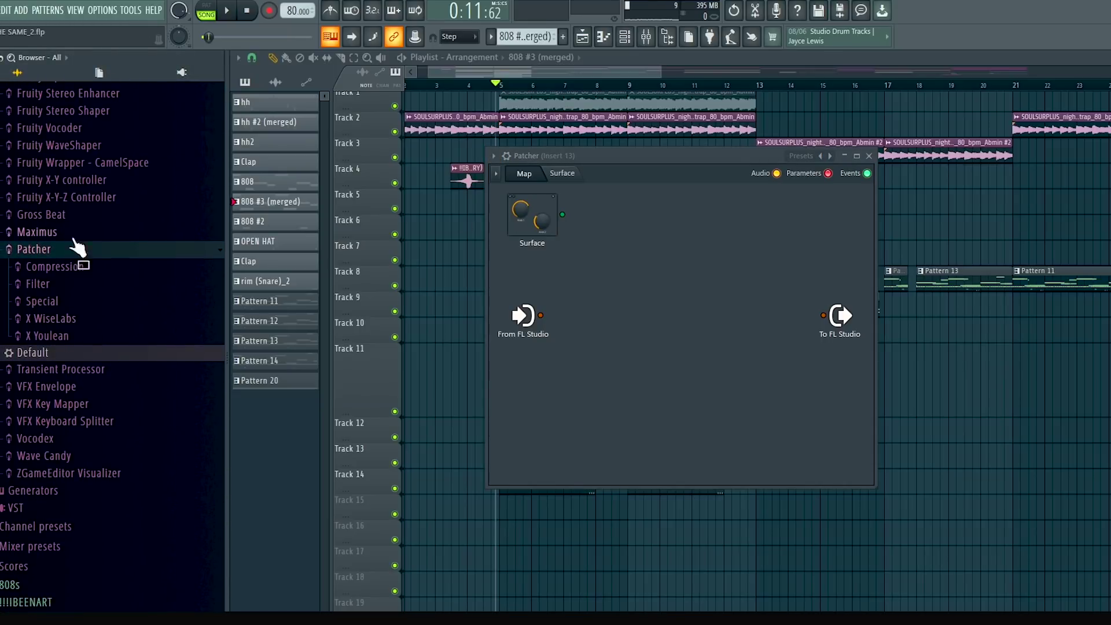
{"action": "scroll", "coordinate": [75, 273], "scroll_direction": "down", "scroll_amount": 2}
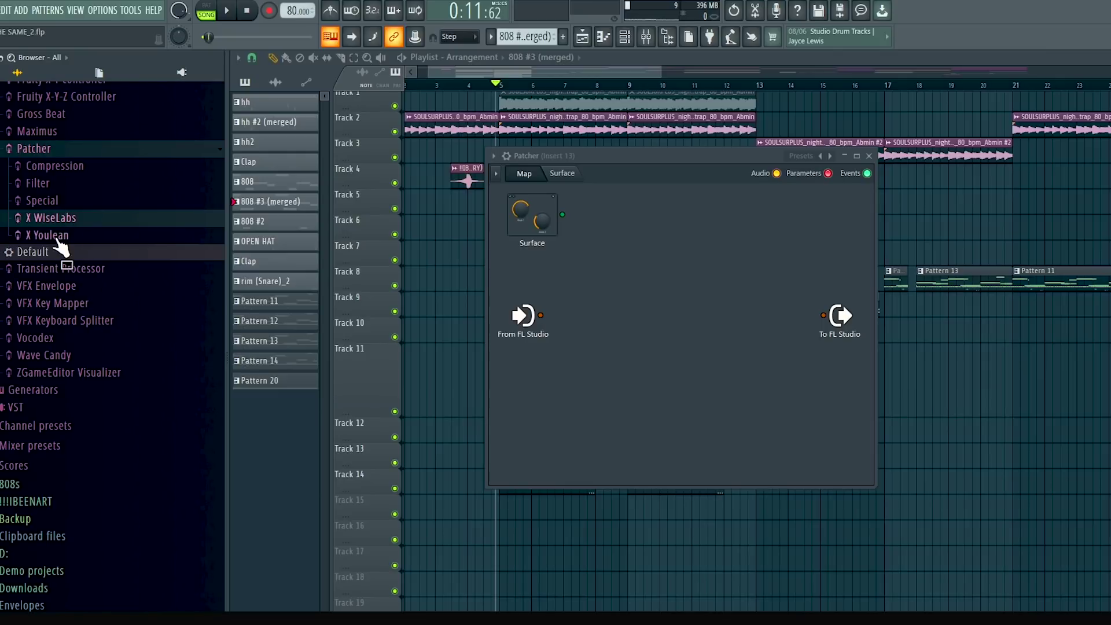
{"action": "left_click", "coordinate": [98, 250]}
{"action": "scroll", "coordinate": [85, 167], "scroll_direction": "down", "scroll_amount": 4}
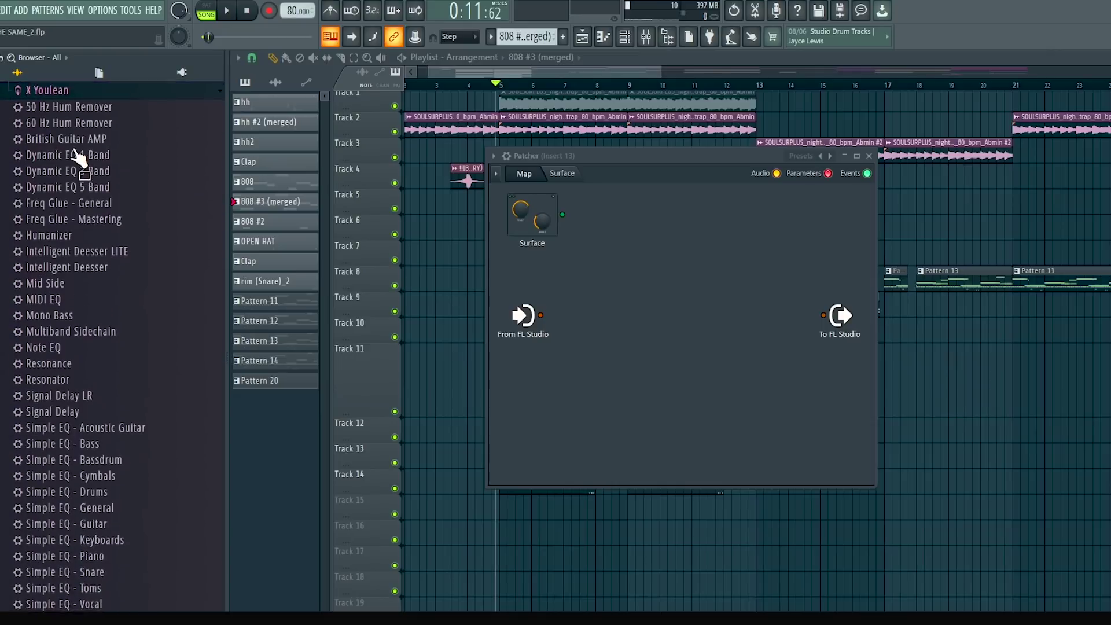
{"action": "scroll", "coordinate": [84, 166], "scroll_direction": "down", "scroll_amount": 3}
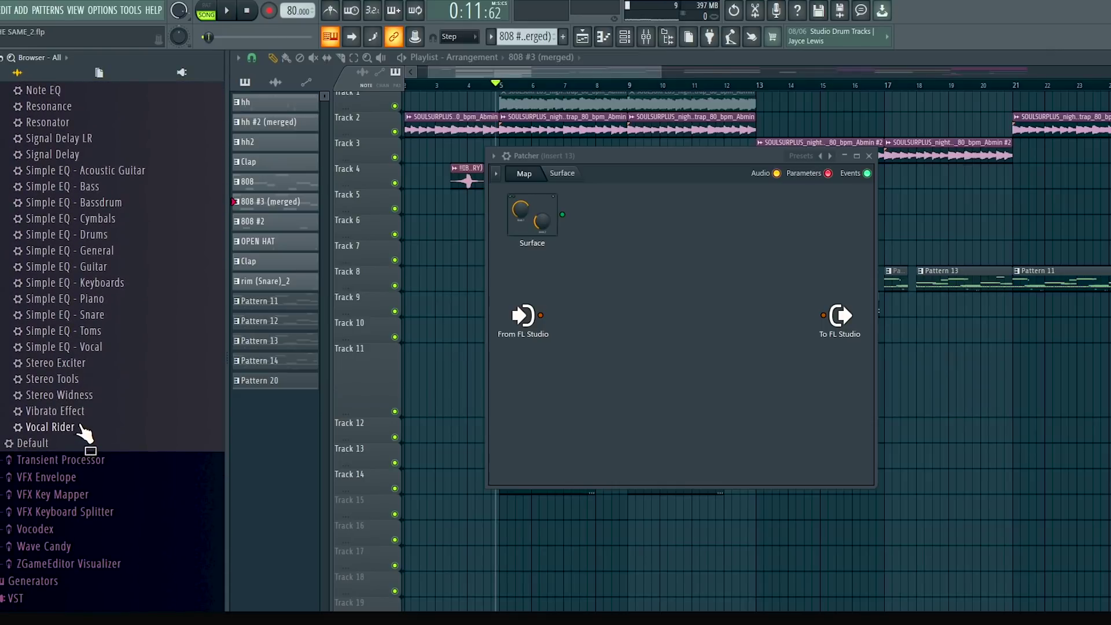
Step: Look through Patcher's X WiseLabs preset folder in the browser, with the mixer open at Insert 13
{"action": "scroll", "coordinate": [87, 440], "scroll_direction": "up", "scroll_amount": 2}
{"action": "scroll", "coordinate": [96, 465], "scroll_direction": "up", "scroll_amount": 6}
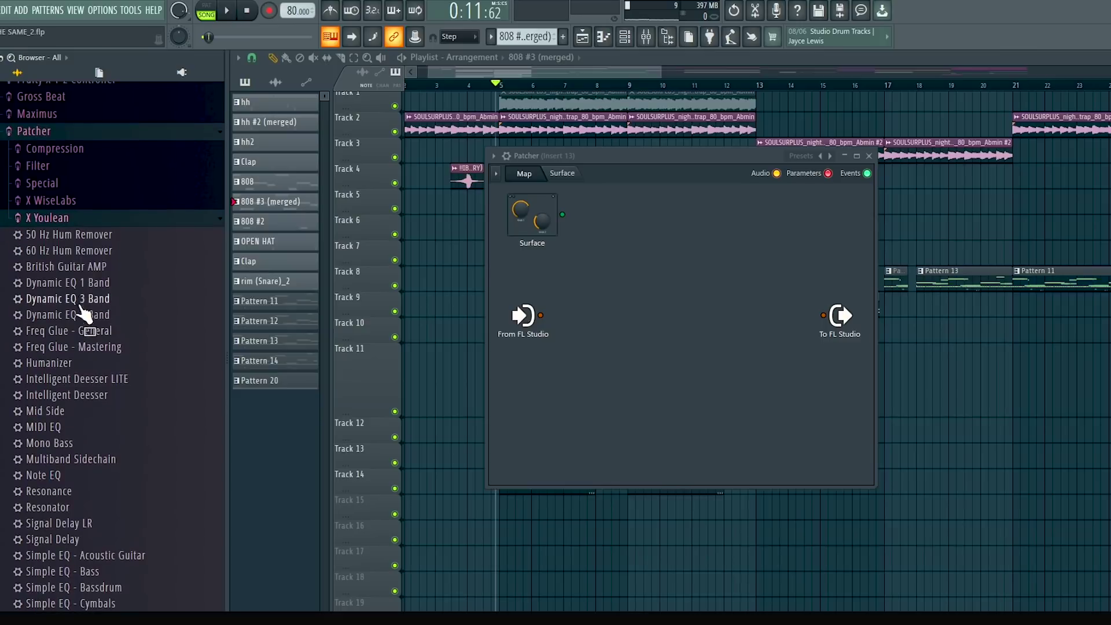
{"action": "left_click", "coordinate": [78, 200]}
{"action": "scroll", "coordinate": [92, 173], "scroll_direction": "down", "scroll_amount": 1}
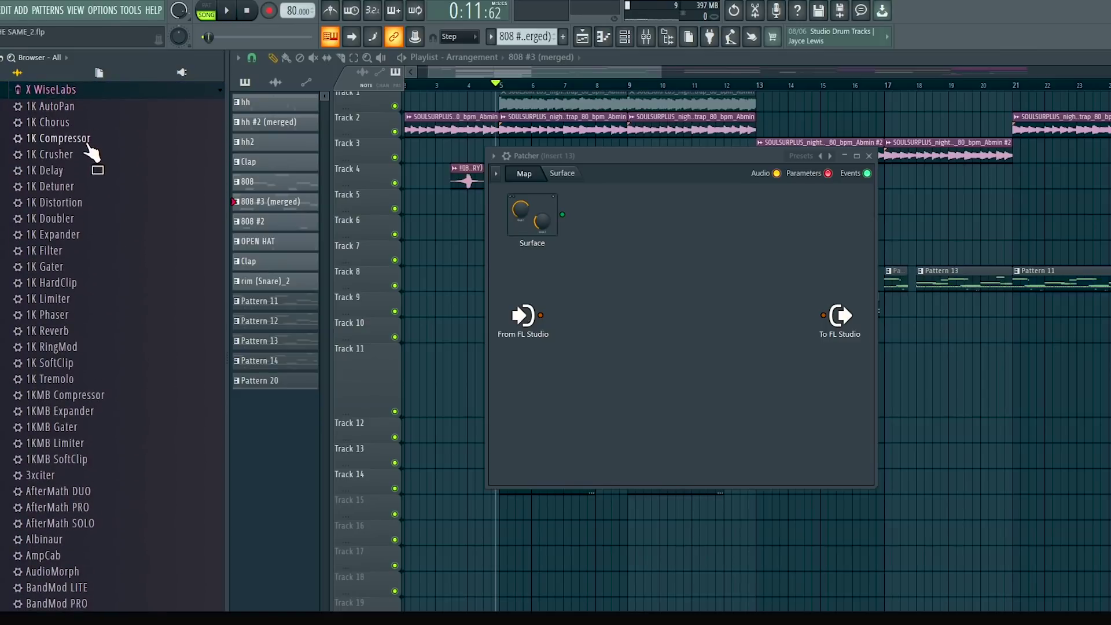
{"action": "scroll", "coordinate": [93, 174], "scroll_direction": "down", "scroll_amount": 3}
{"action": "scroll", "coordinate": [89, 182], "scroll_direction": "down", "scroll_amount": 6}
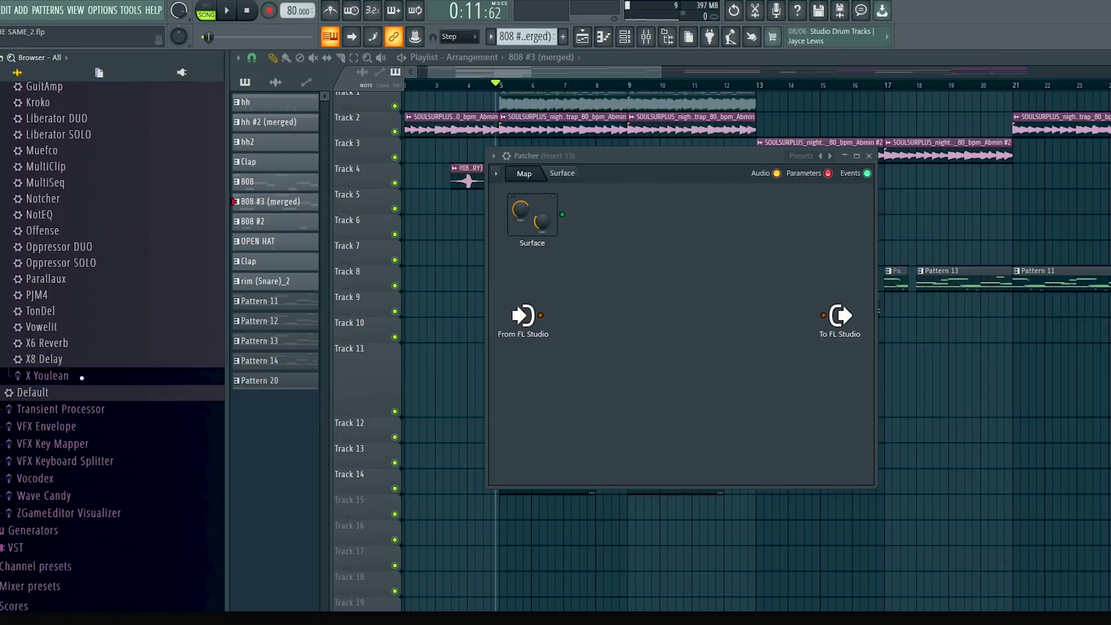
{"action": "left_click", "coordinate": [58, 201]}
{"action": "key", "text": "F9"}
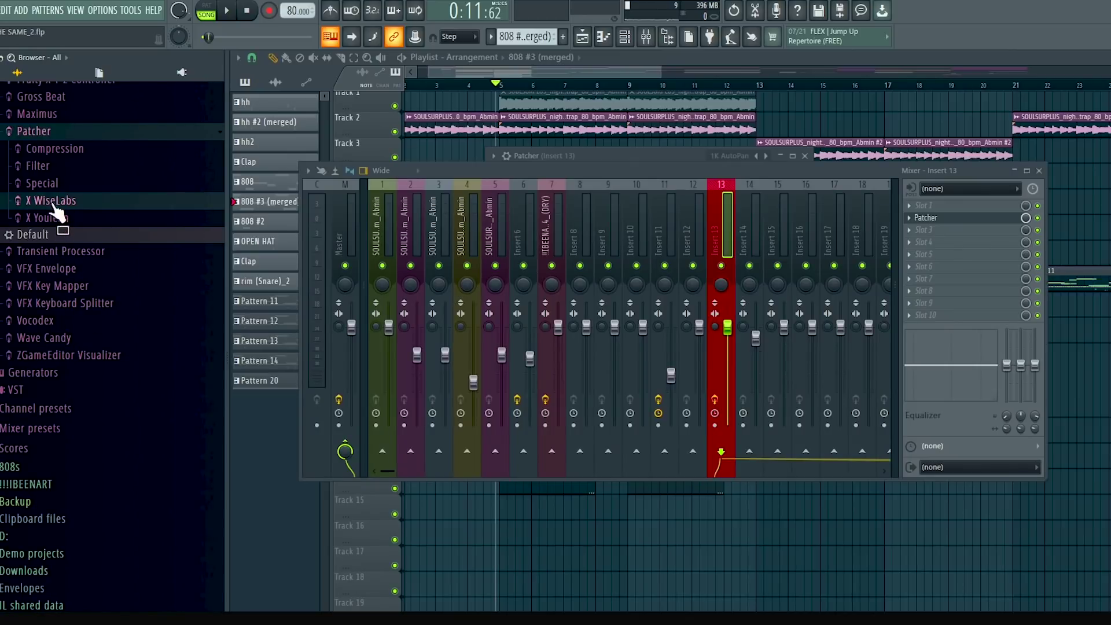
{"action": "left_click", "coordinate": [55, 202]}
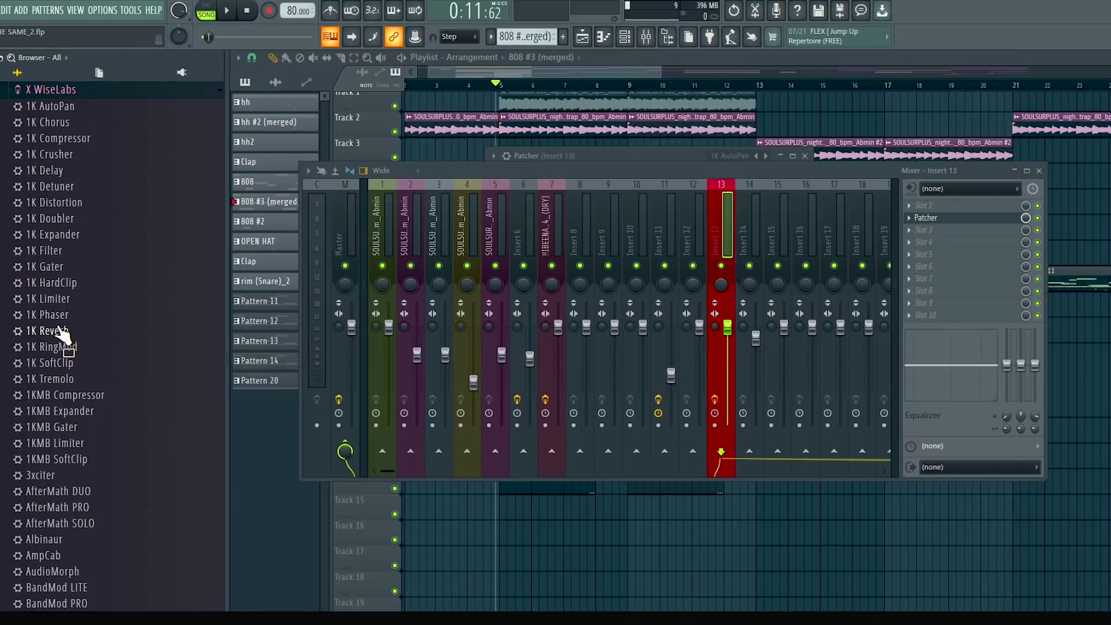
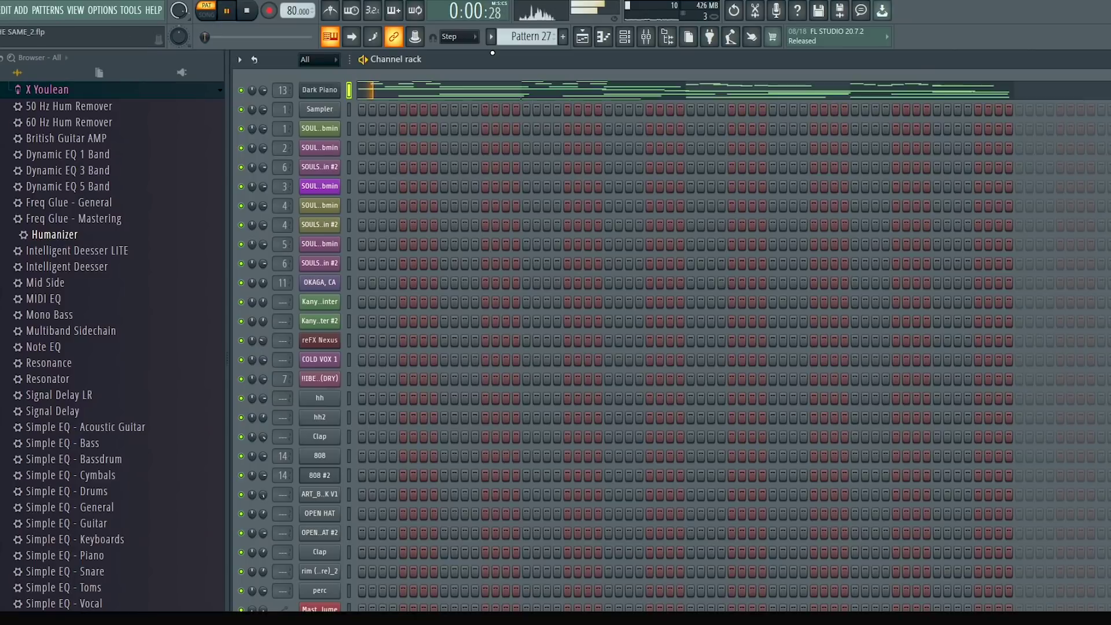
Step: Open Humanizer on Insert 13, toggle the track's effects, and raise Humanizer's Volume Variation while Pattern 27 plays
{"action": "left_click", "coordinate": [646, 37]}
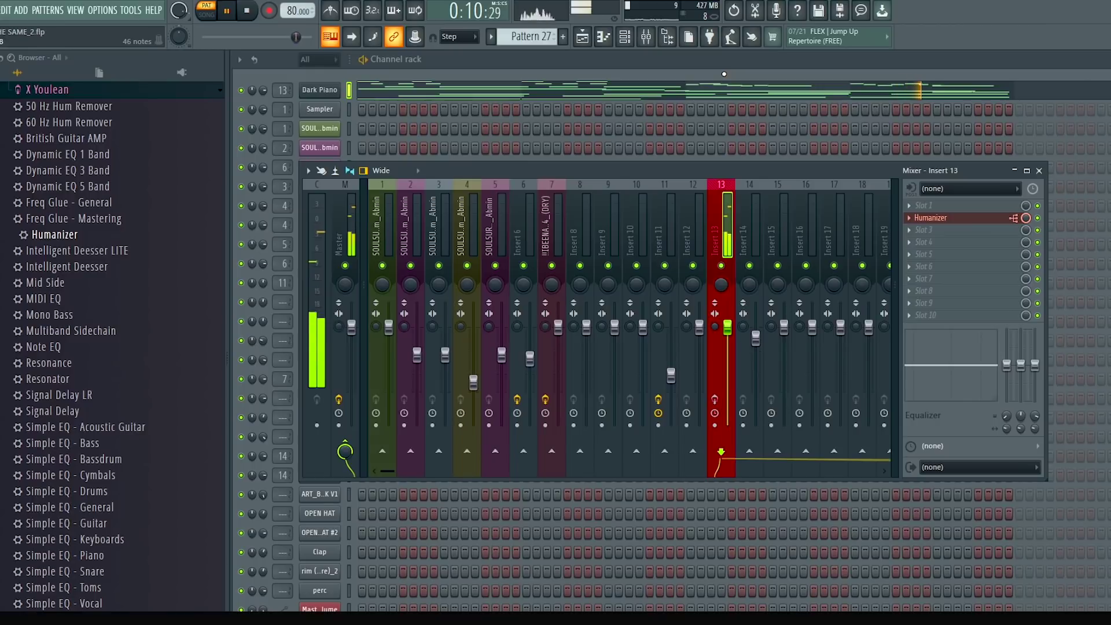
{"action": "key", "text": "space"}
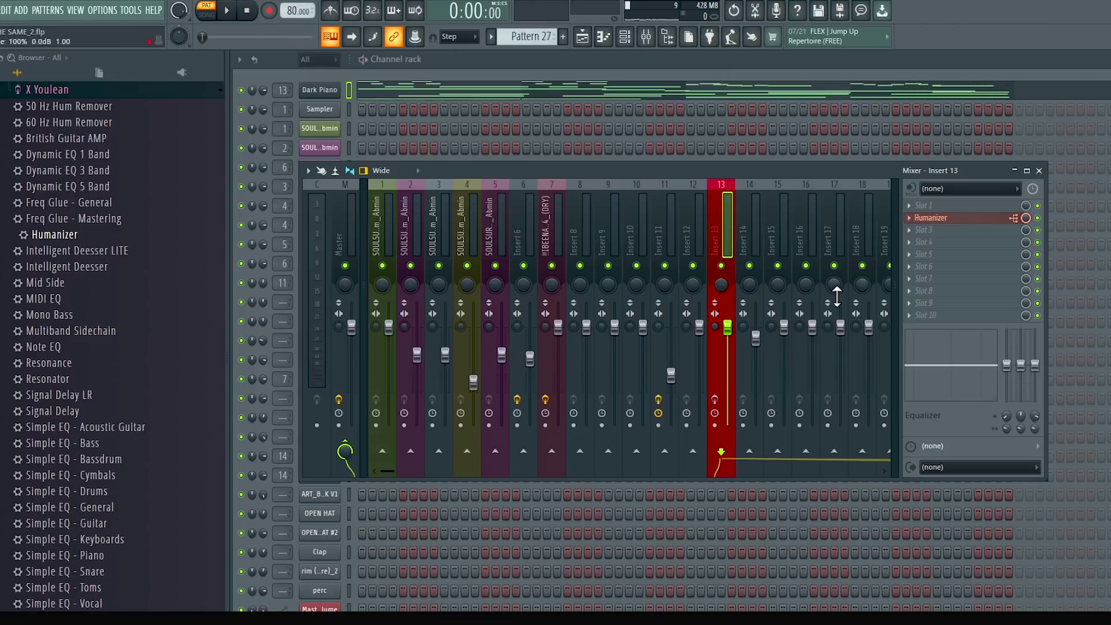
{"action": "left_click", "coordinate": [714, 399]}
{"action": "left_click", "coordinate": [931, 218]}
{"action": "key", "text": "space"}
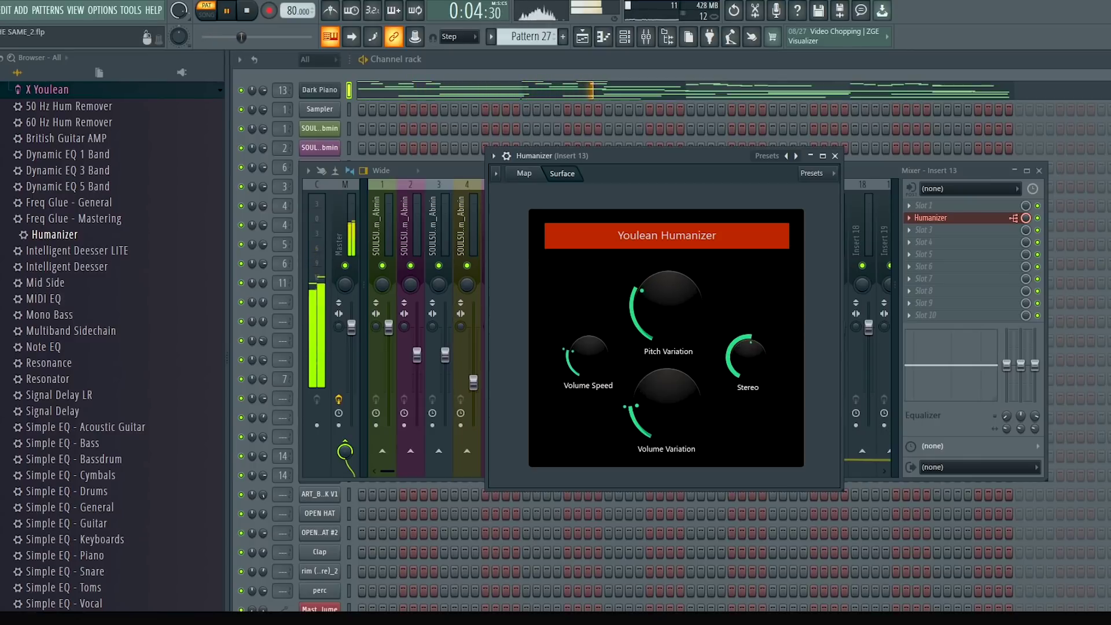
{"action": "left_click_drag", "start_coordinate": [648, 387], "coordinate": [648, 347]}
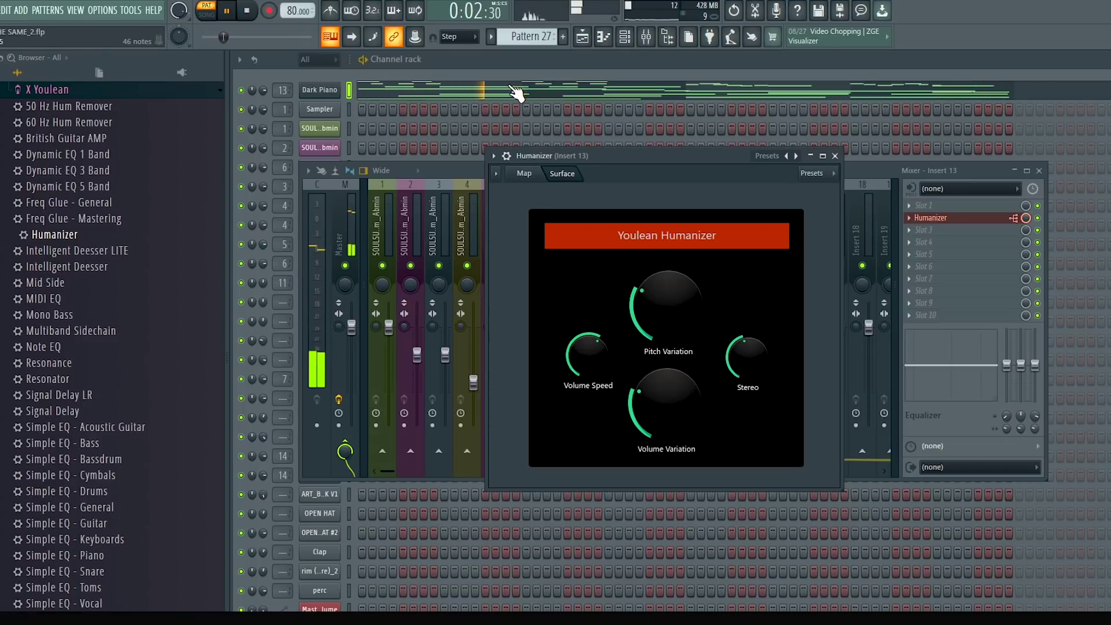
Step: Lower Insert 13's fader slightly in the mixer and stop playback of Pattern 27
{"action": "left_click", "coordinate": [264, 90]}
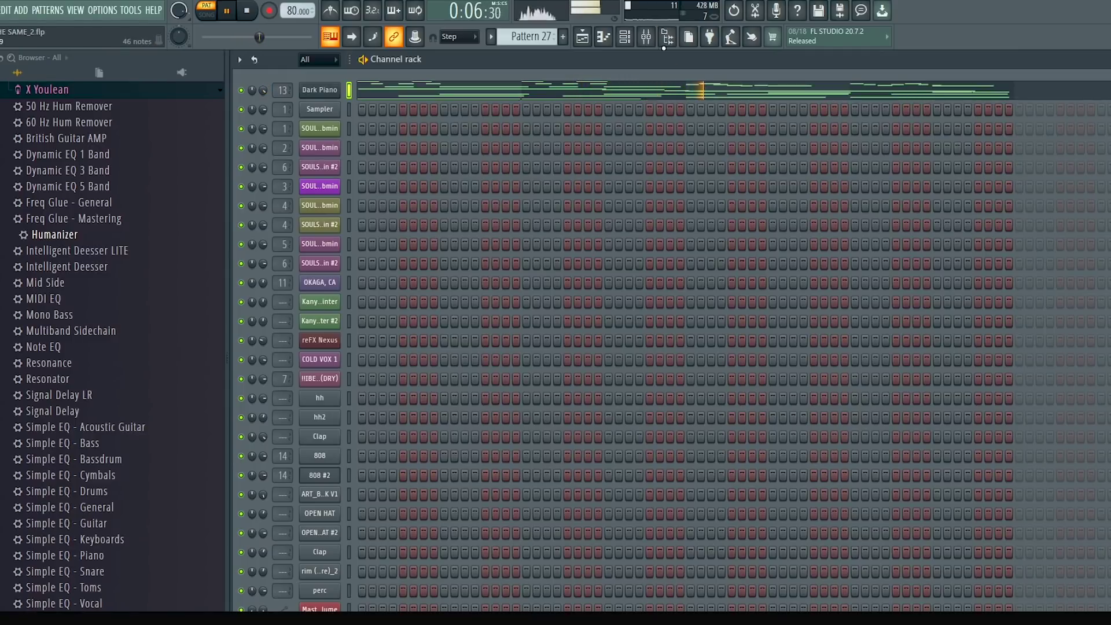
{"action": "left_click", "coordinate": [645, 36]}
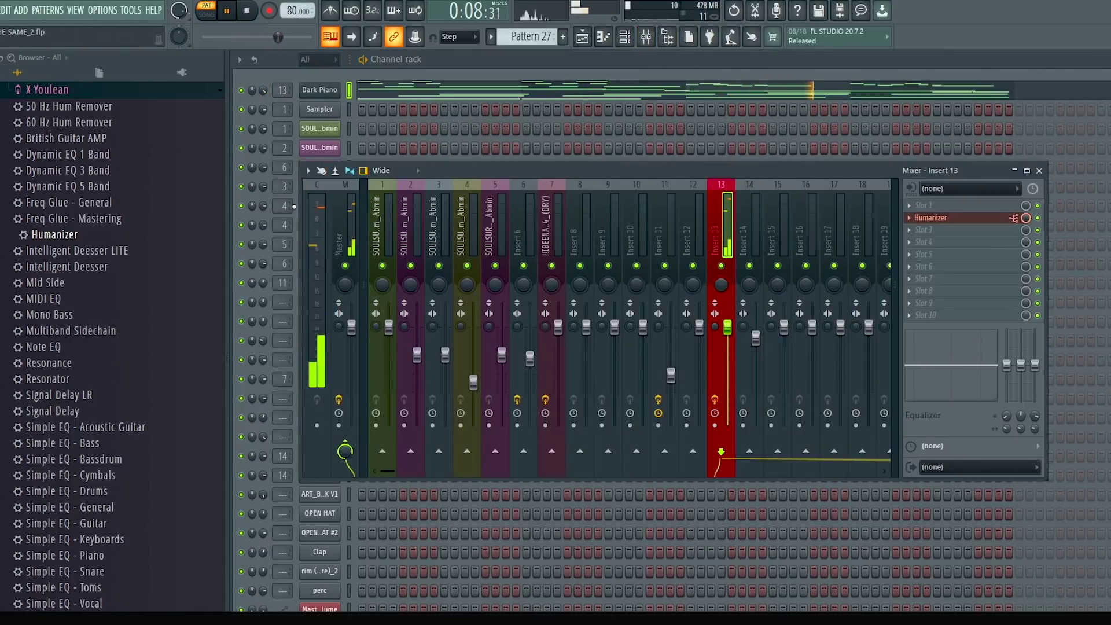
{"action": "scroll", "coordinate": [730, 335], "scroll_direction": "down", "scroll_amount": 2}
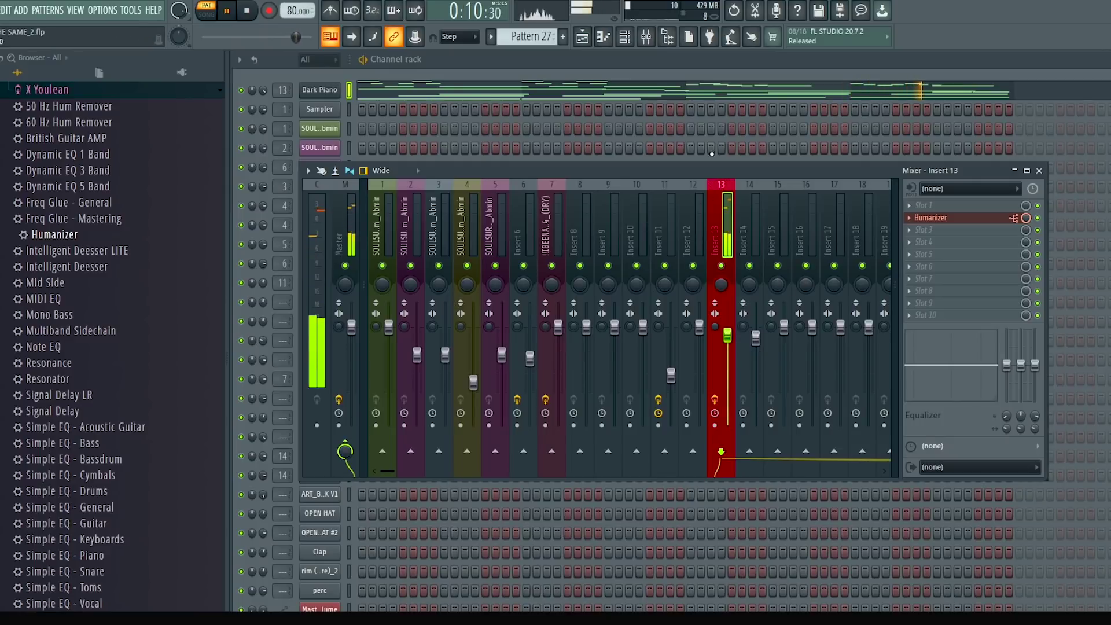
{"action": "key", "text": "space"}
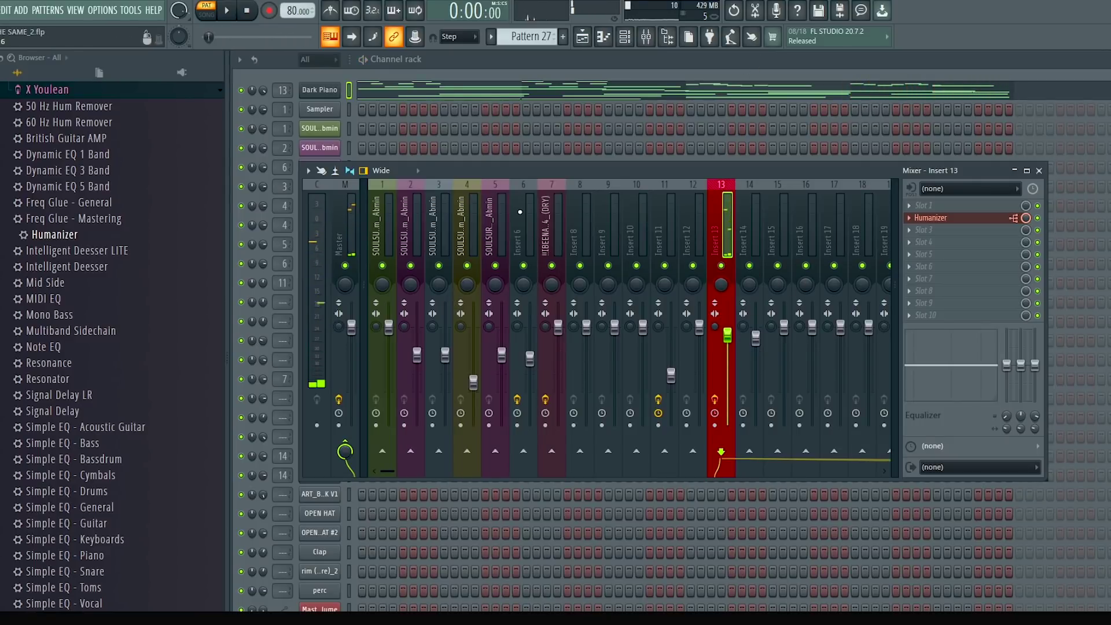
Step: Load the X WiseLabs presets 3xciter and 1K Reverb into Insert 13's effect slots and play Pattern 27
{"action": "scroll", "coordinate": [81, 457], "scroll_direction": "down", "scroll_amount": 5}
{"action": "scroll", "coordinate": [136, 255], "scroll_direction": "up", "scroll_amount": 10}
{"action": "left_click_drag", "start_coordinate": [53, 246], "coordinate": [841, 234]}
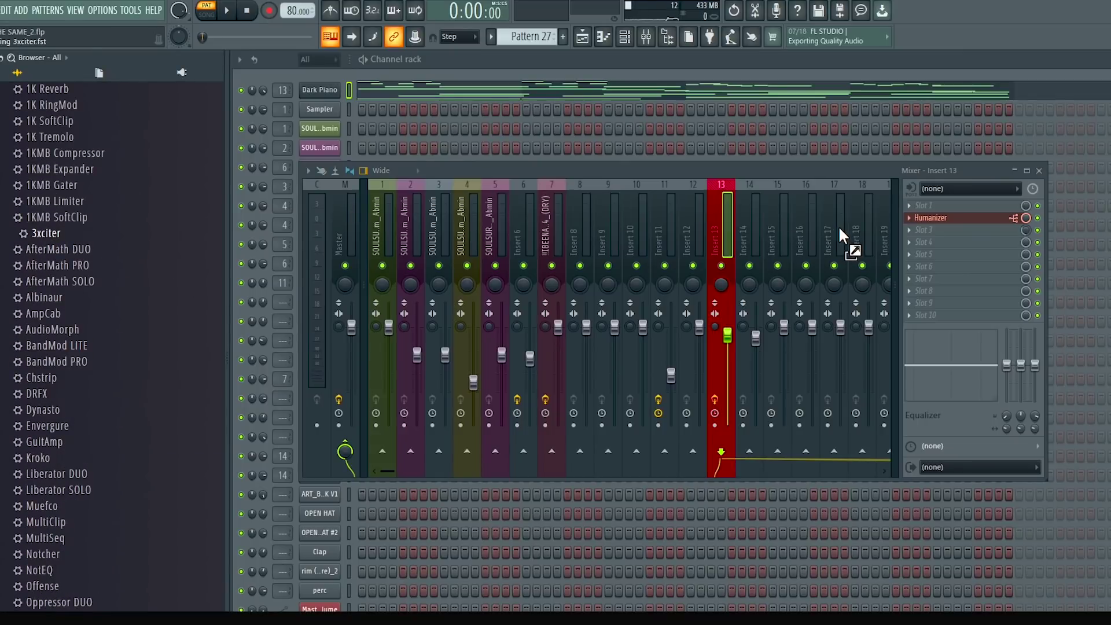
{"action": "left_click_drag", "start_coordinate": [927, 243], "coordinate": [925, 242]}
{"action": "key", "text": "space"}
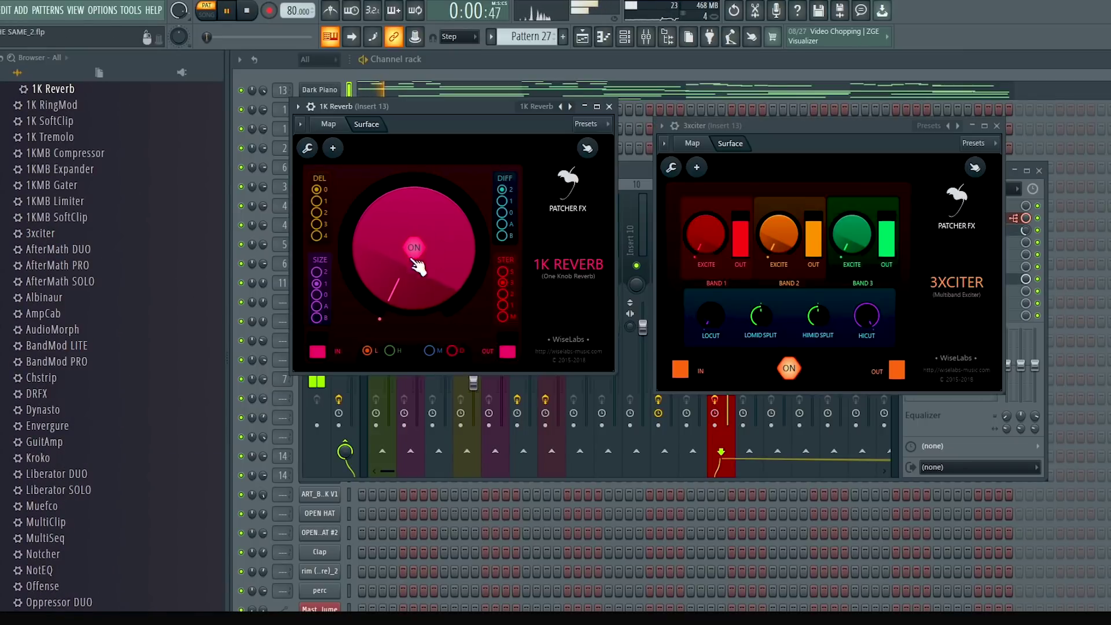
Step: Raise the Excite amount on all three 3xciter bands and set 1K Reverb's main knob to a low amount
{"action": "scroll", "coordinate": [415, 250], "scroll_direction": "up", "scroll_amount": 6}
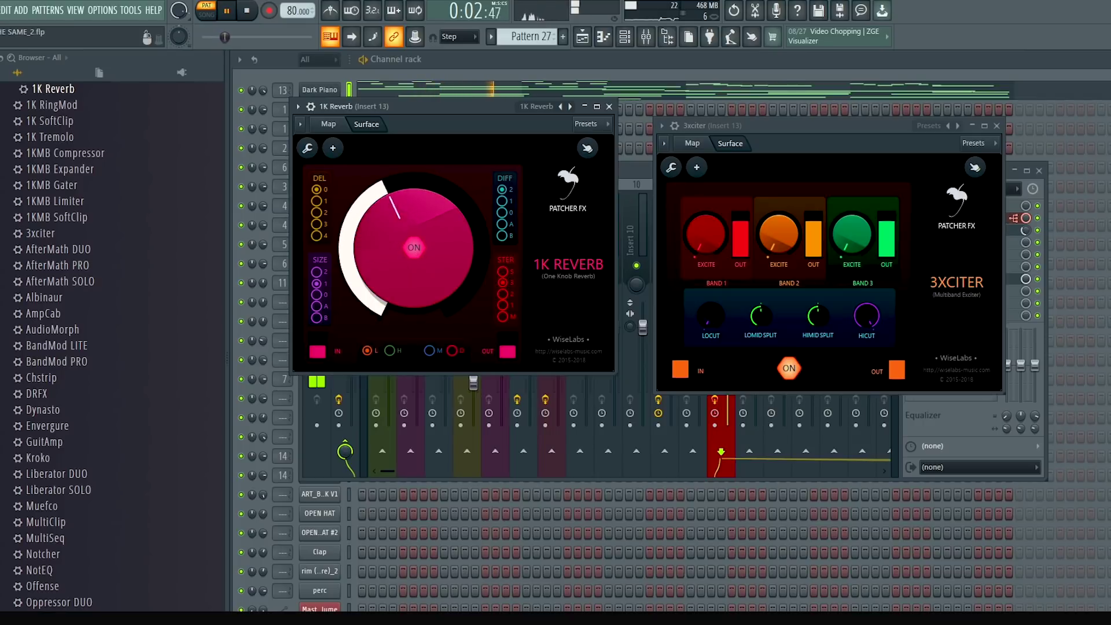
{"action": "left_click_drag", "start_coordinate": [705, 234], "coordinate": [705, 230]}
{"action": "left_click_drag", "start_coordinate": [847, 254], "coordinate": [847, 254]}
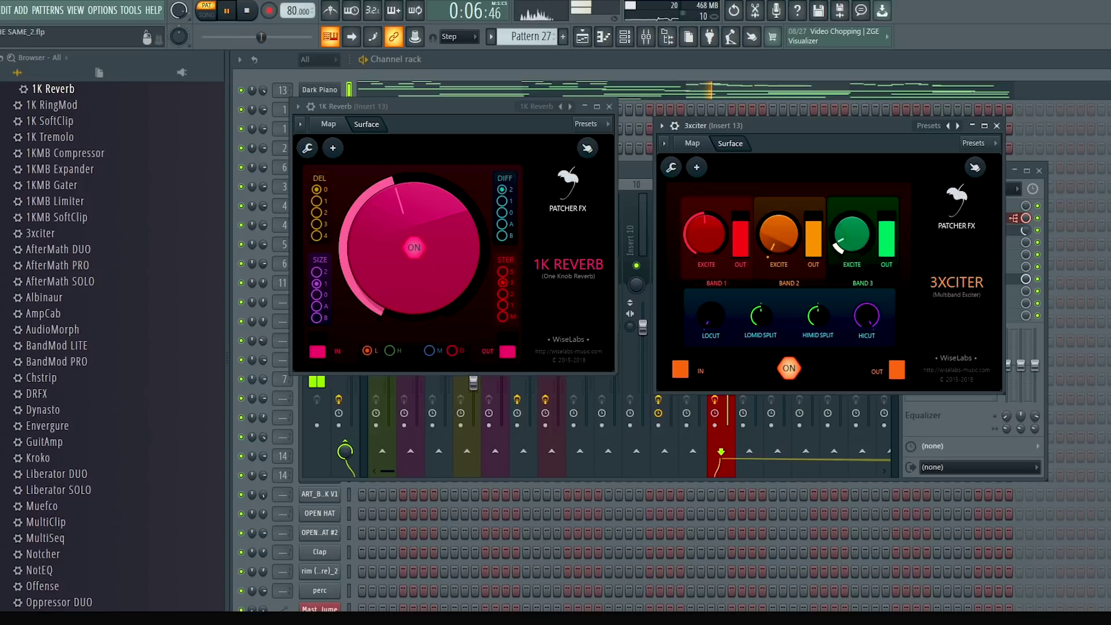
{"action": "scroll", "coordinate": [778, 234], "scroll_direction": "up", "scroll_amount": 5}
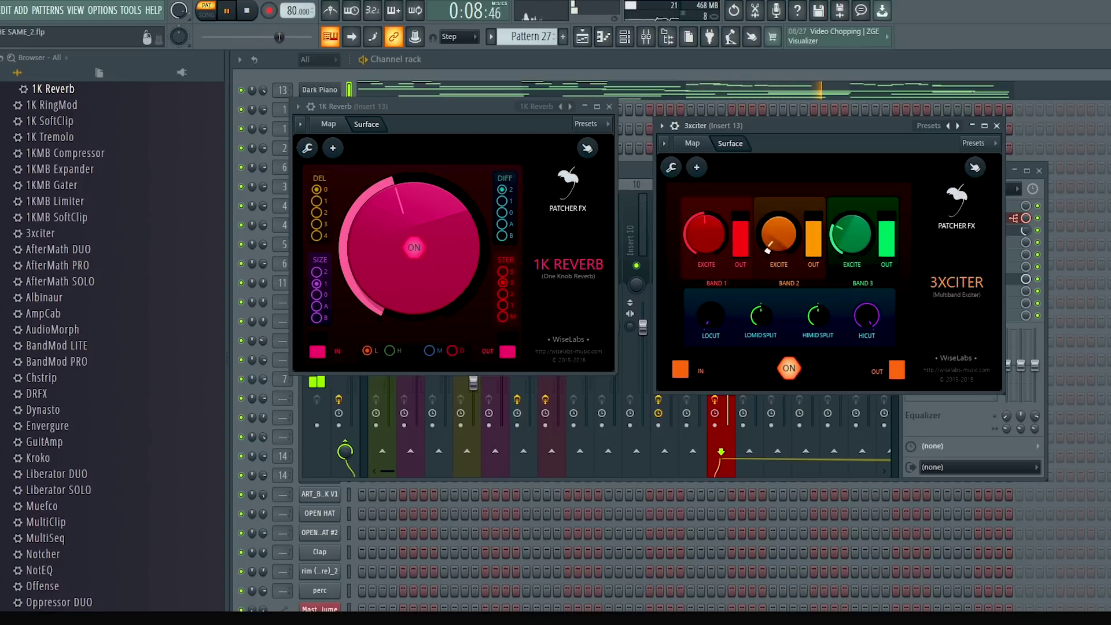
{"action": "left_click_drag", "start_coordinate": [385, 231], "coordinate": [385, 264]}
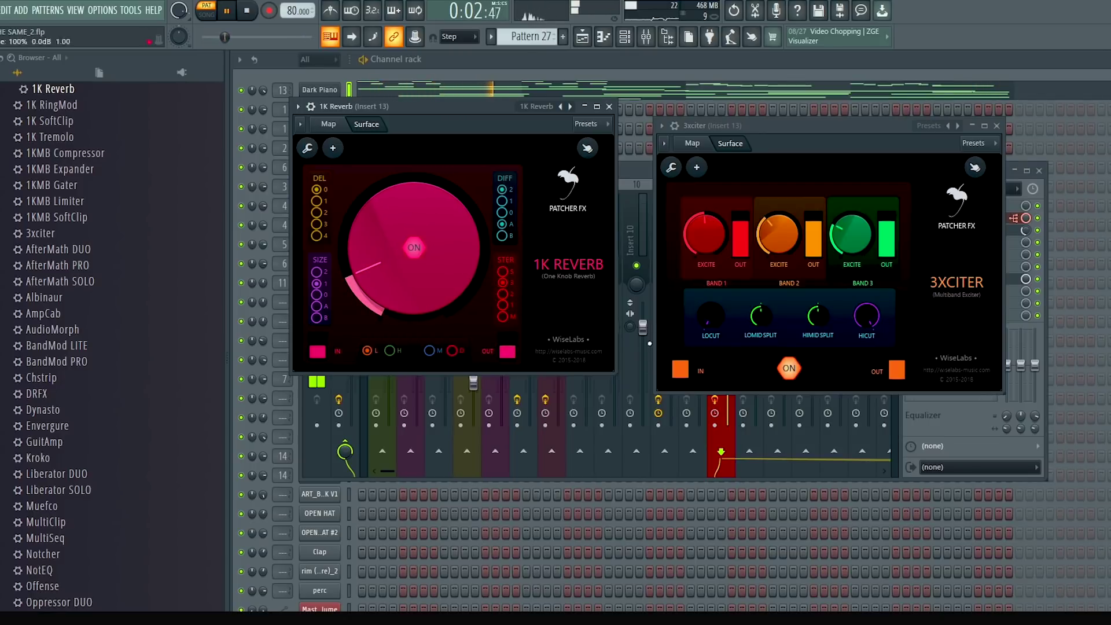
Step: Load the 1K Phaser preset on Insert 13 and move it up to slot 5, above 1K Reverb
{"action": "key", "text": "F9"}
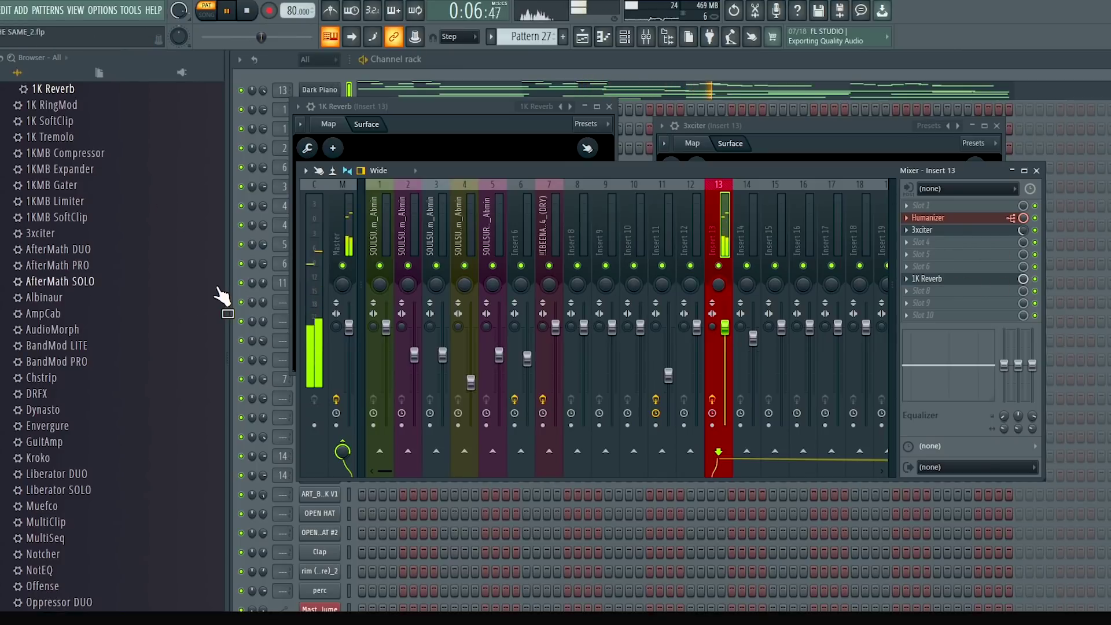
{"action": "scroll", "coordinate": [89, 344], "scroll_direction": "up", "scroll_amount": 5}
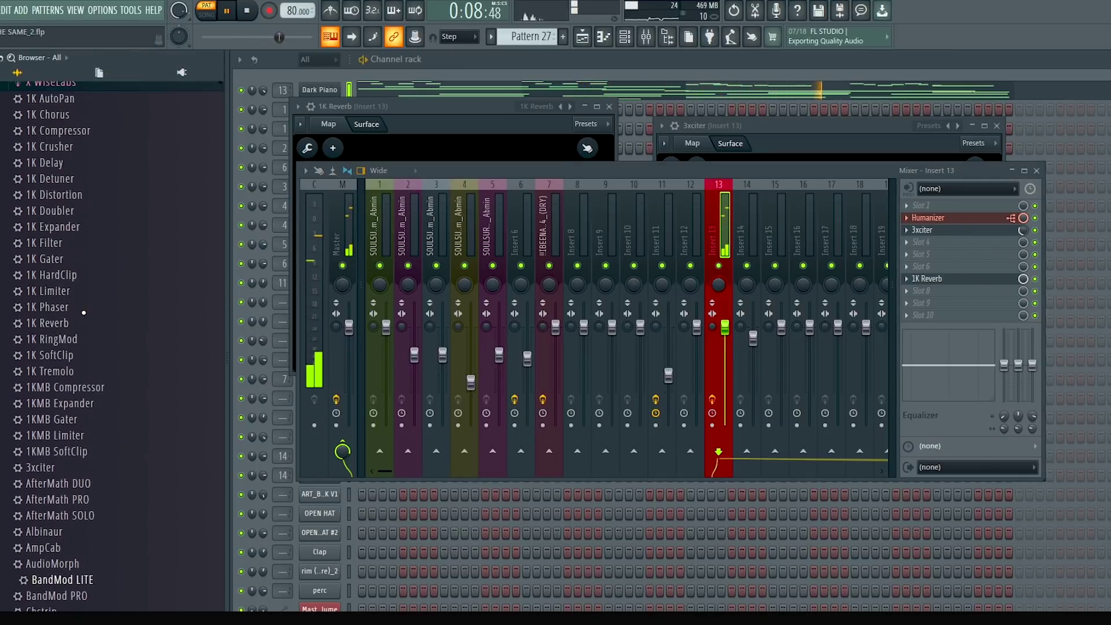
{"action": "left_click_drag", "start_coordinate": [90, 326], "coordinate": [974, 291]}
{"action": "key", "text": "space"}
{"action": "key", "text": "space"}
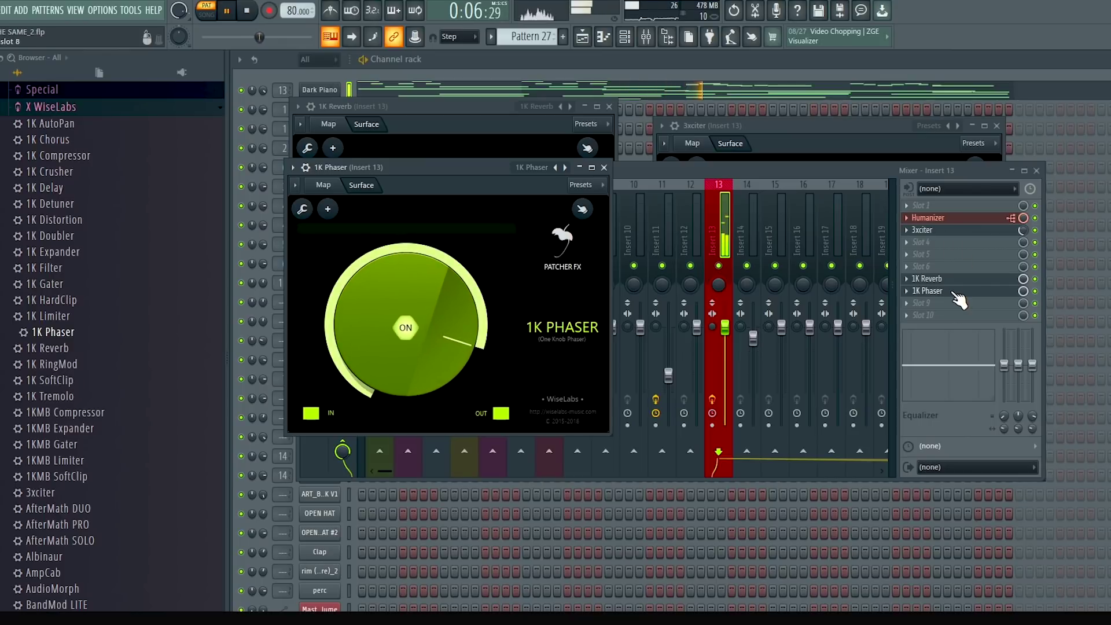
{"action": "left_click_drag", "start_coordinate": [955, 283], "coordinate": [955, 259]}
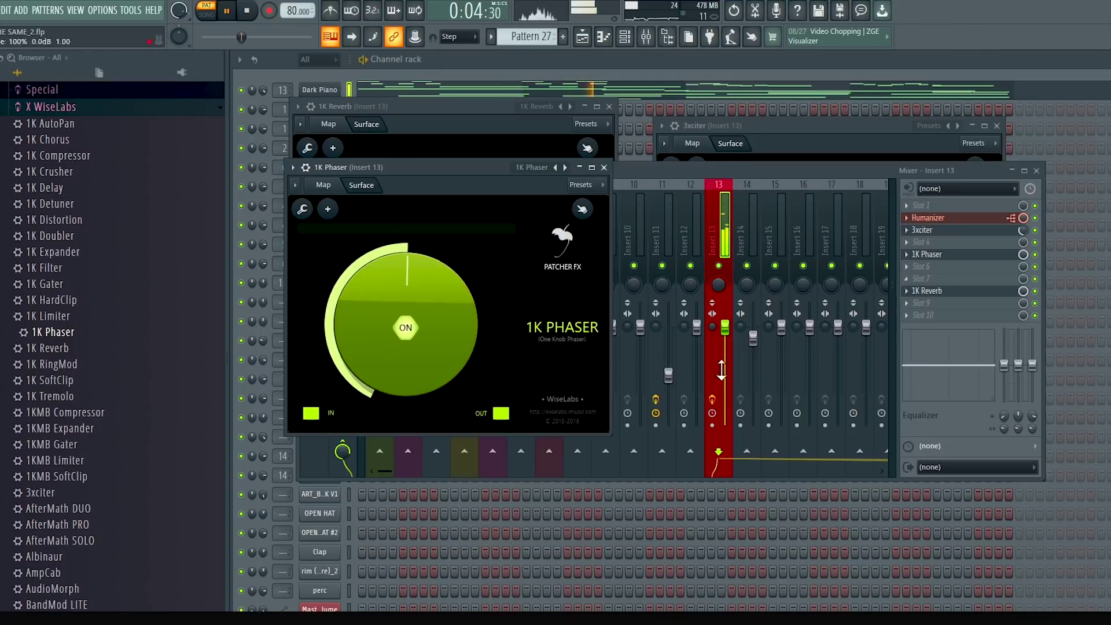
Step: Toggle Insert 13's effects during playback of Pattern 27 and raise the track's fader to 4.7 dB
{"action": "key", "text": "space"}
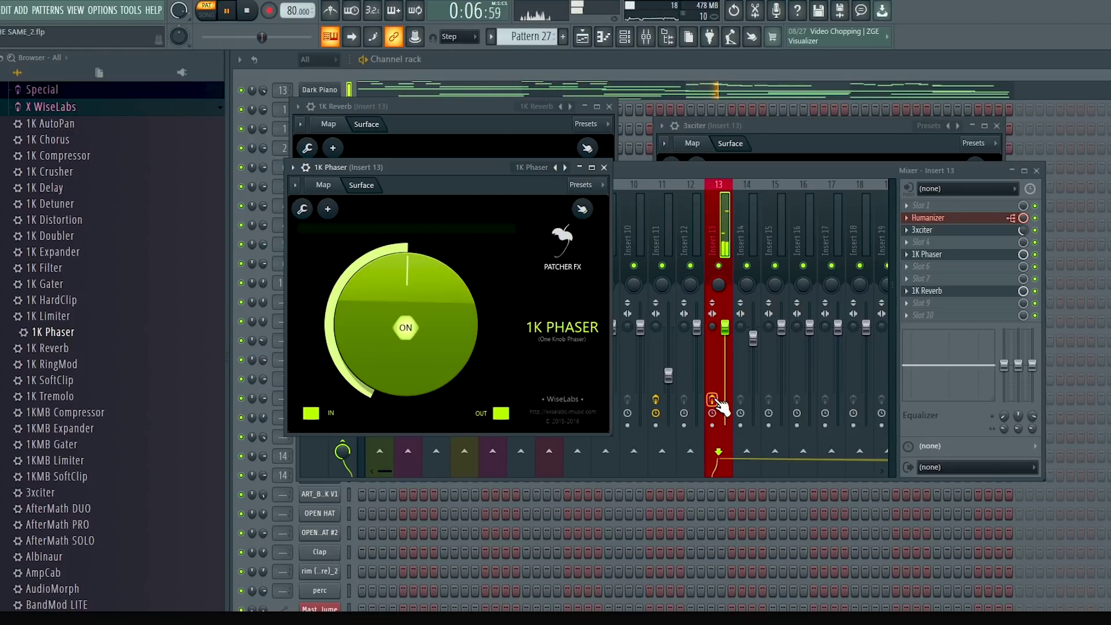
{"action": "left_click", "coordinate": [712, 399]}
{"action": "left_click_drag", "start_coordinate": [725, 328], "coordinate": [725, 307]}
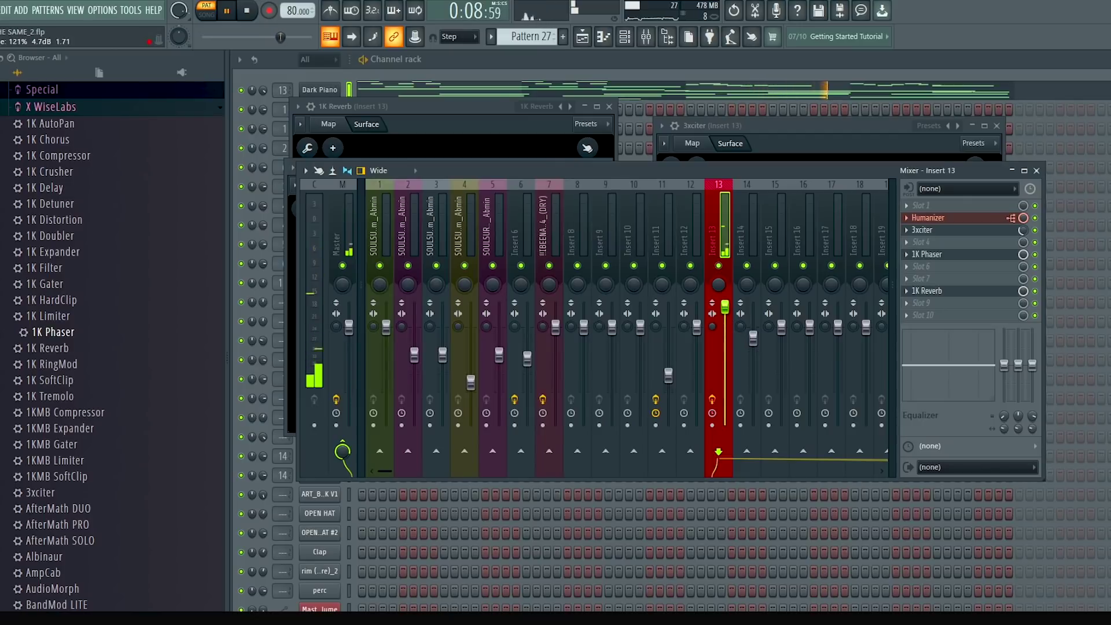